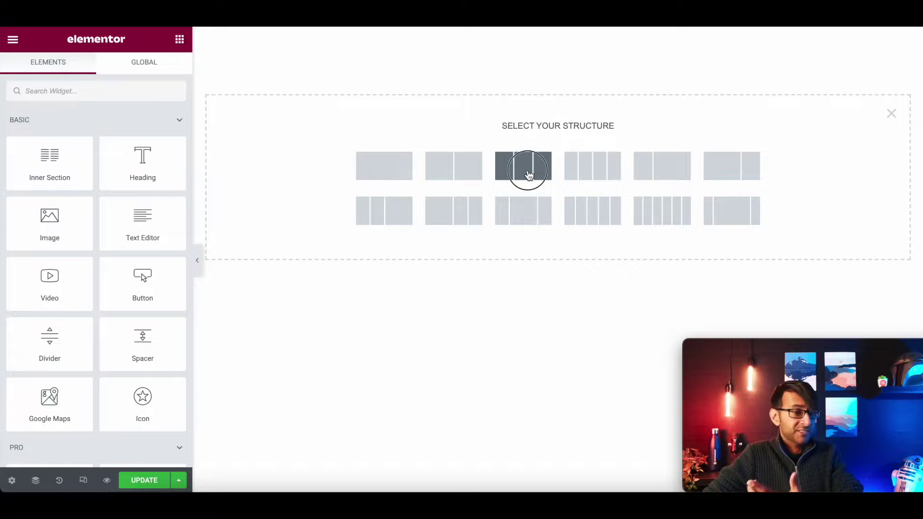
Choose the three-column structure for the new section
left_click(528, 175)
Give the section a 100 px top margin, then select its first column
left_click(160, 71)
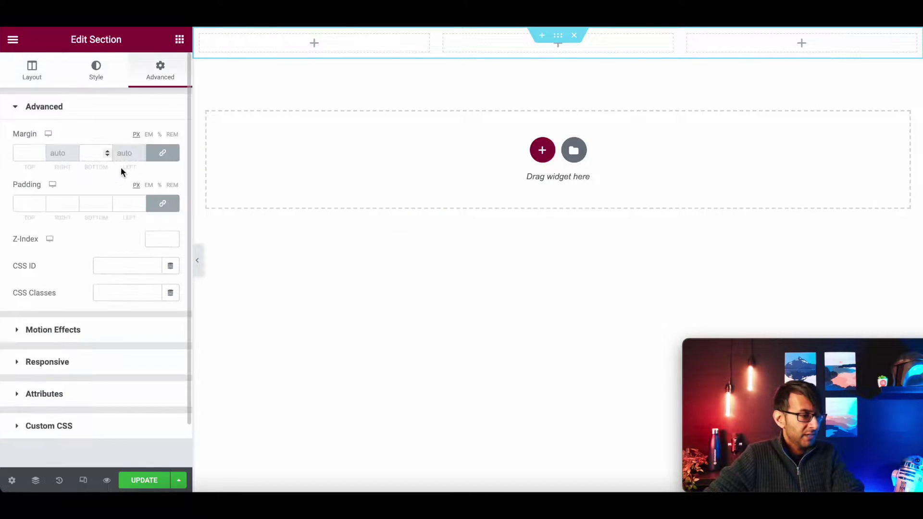
left_click_drag(27, 153, 1, 152)
type("100")
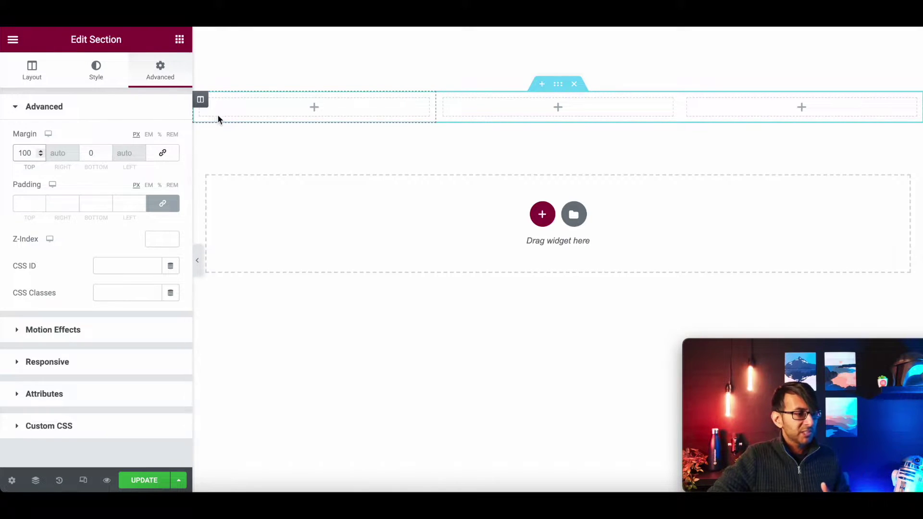
left_click(200, 101)
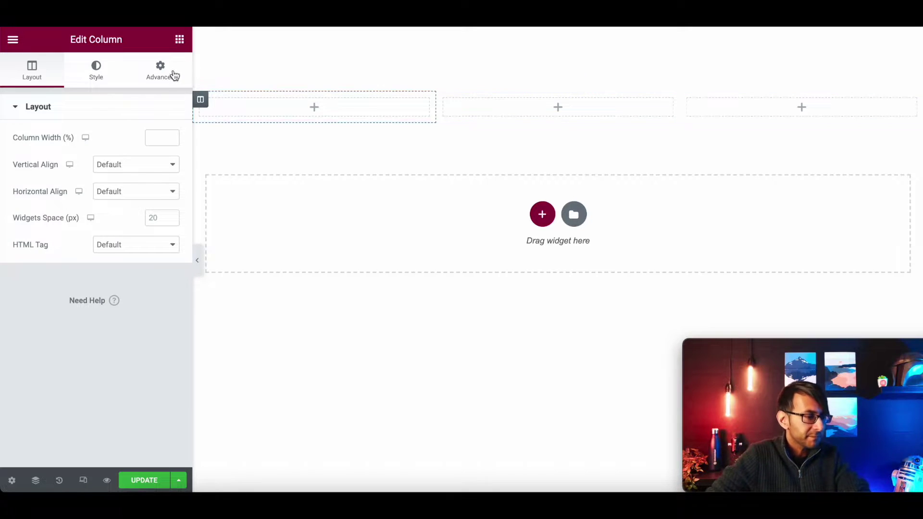
Bring back the Elements widget list
left_click(178, 40)
Drop an Image widget into the first column and insert Bear.png from the Media Library
left_click_drag(58, 239, 293, 111)
left_click(79, 172)
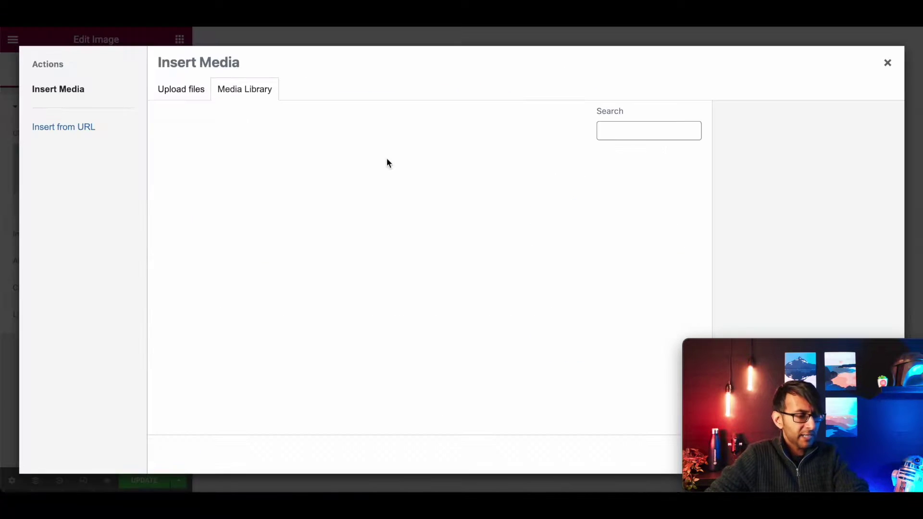
left_click(387, 222)
mouse_move(845, 439)
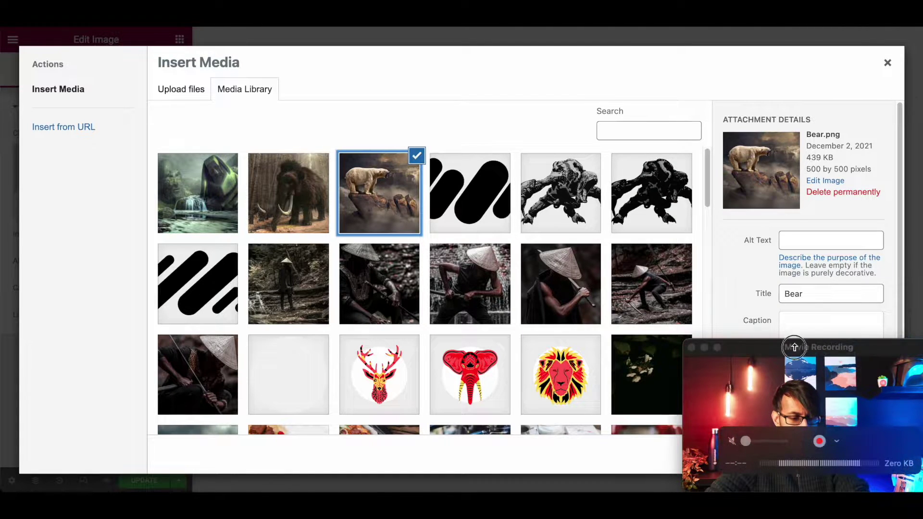
left_click(857, 459)
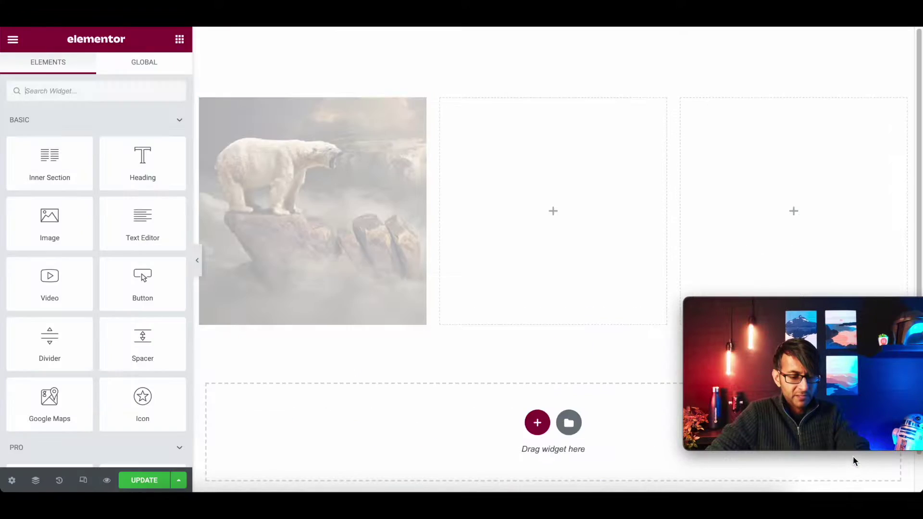
left_click_drag(845, 302, 855, 341)
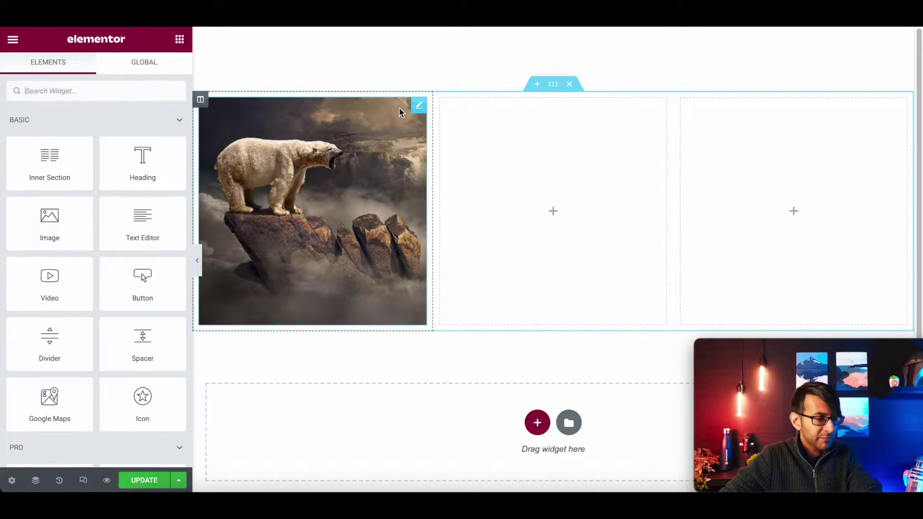
left_click(326, 106)
Set the polar bear image's Width and Max Width to 300 px
left_click(96, 71)
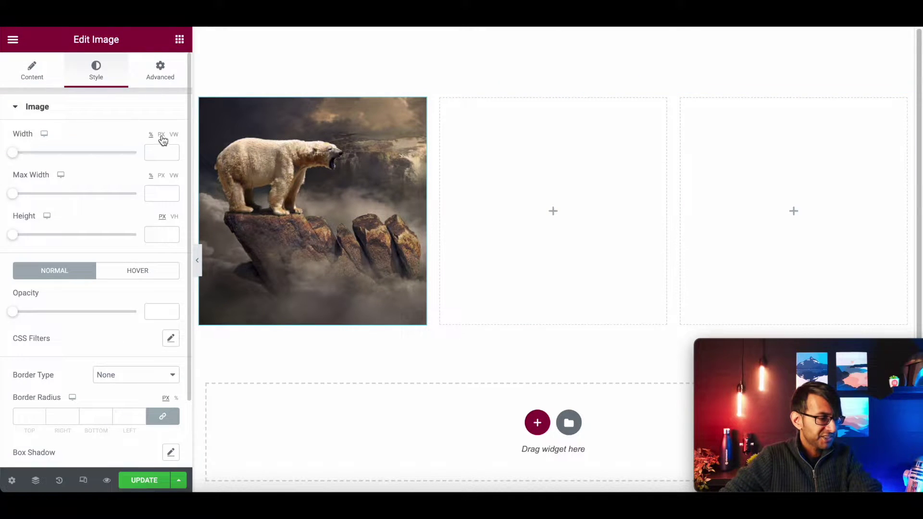
left_click(152, 153)
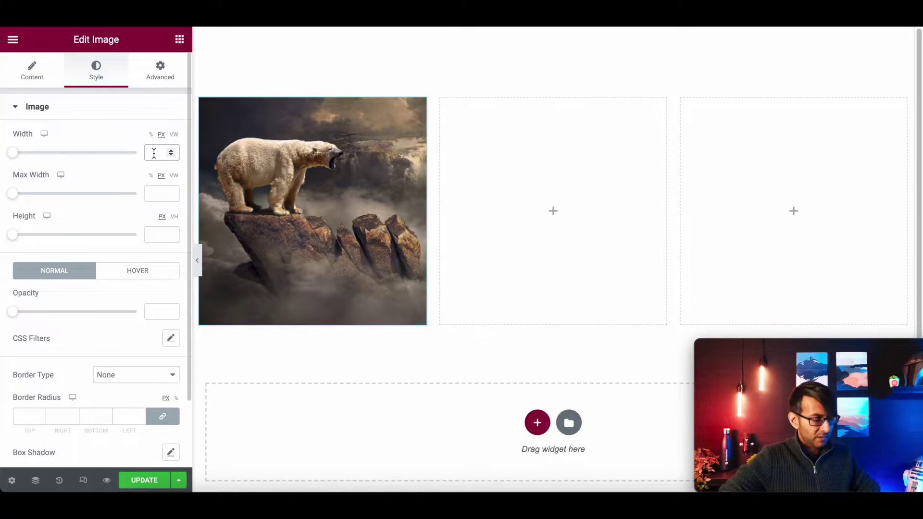
type("300")
left_click(155, 193)
type("300")
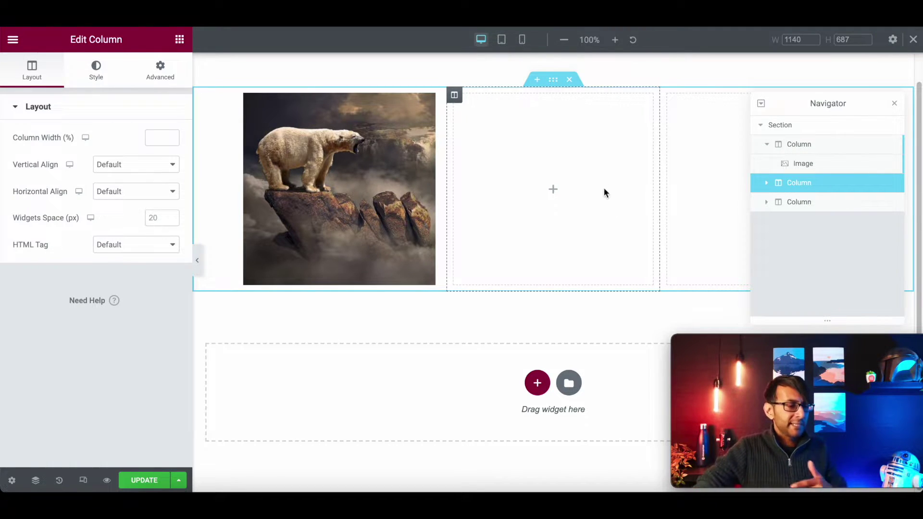
left_click(553, 82)
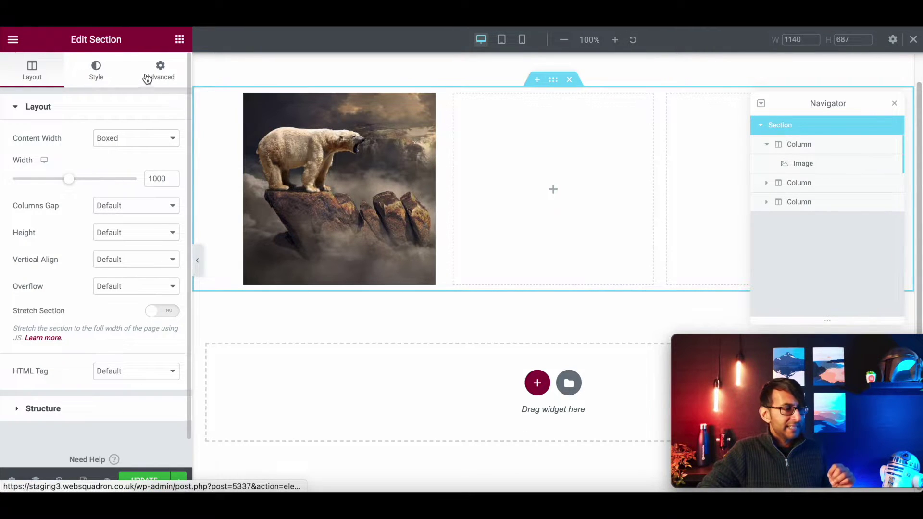
Add a centred Heading reading 'Header Text' beneath the polar bear image
left_click(180, 40)
left_click_drag(161, 161, 398, 276)
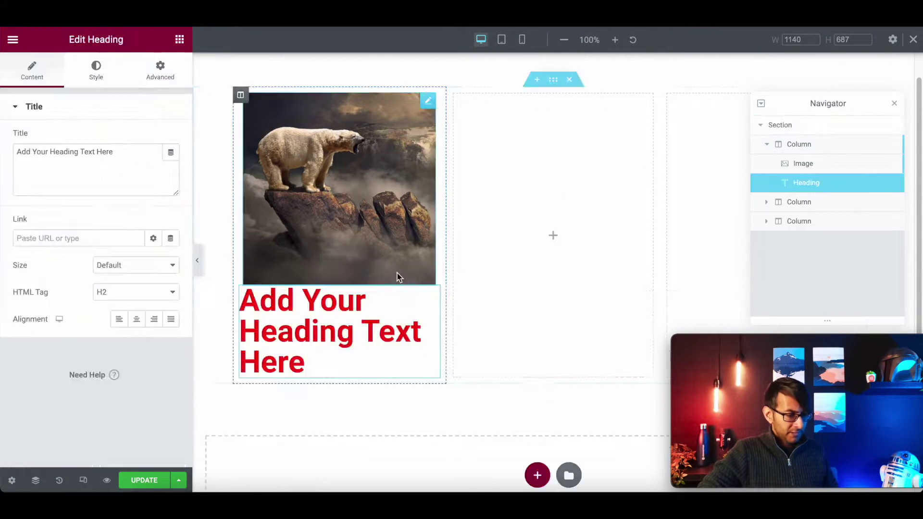
left_click_drag(134, 160, 8, 145)
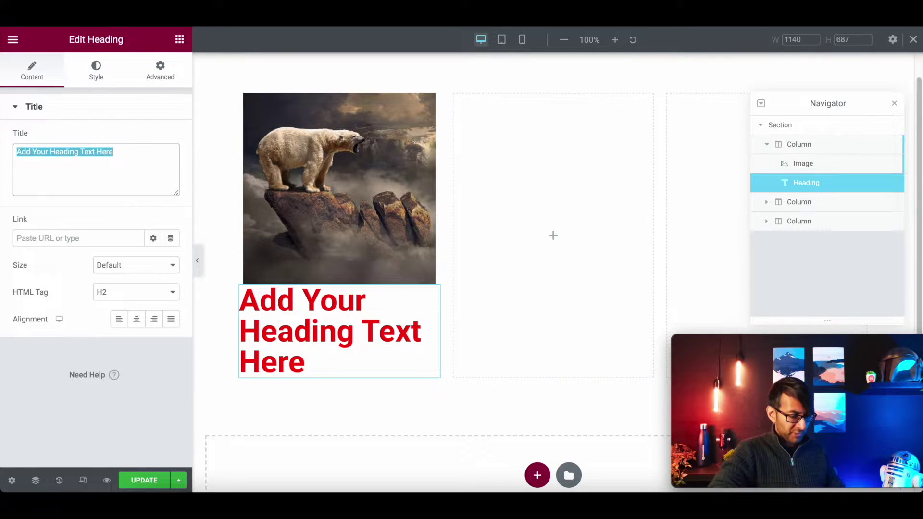
type("Header Te")
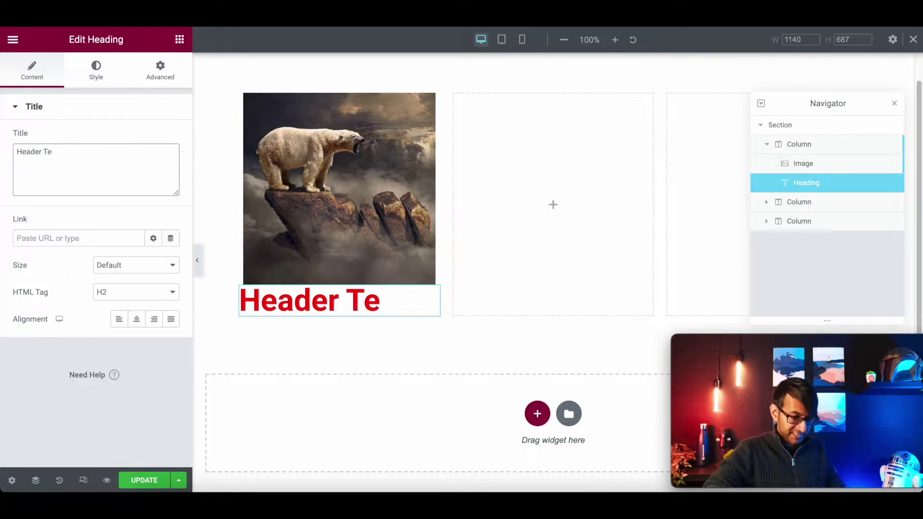
type("xt")
left_click(137, 319)
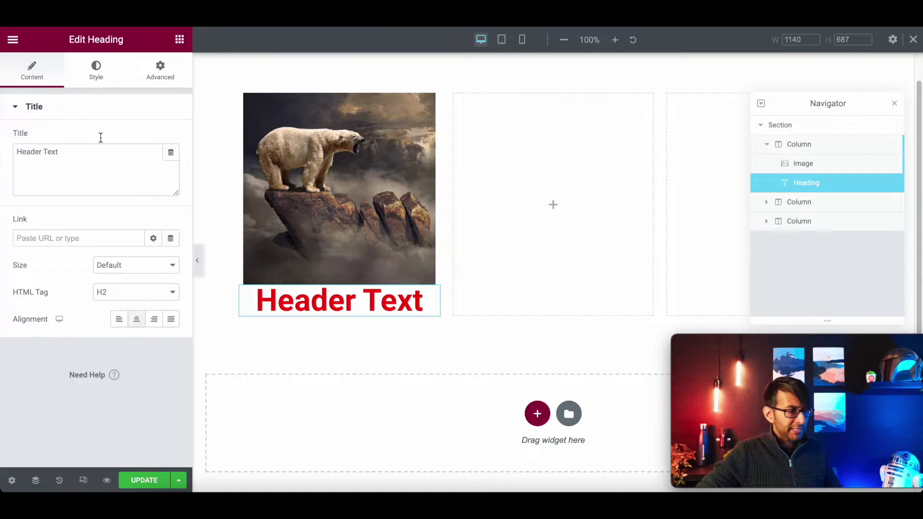
Give the heading a classic semi-transparent black background (#0000007A)
left_click(96, 77)
left_click(167, 65)
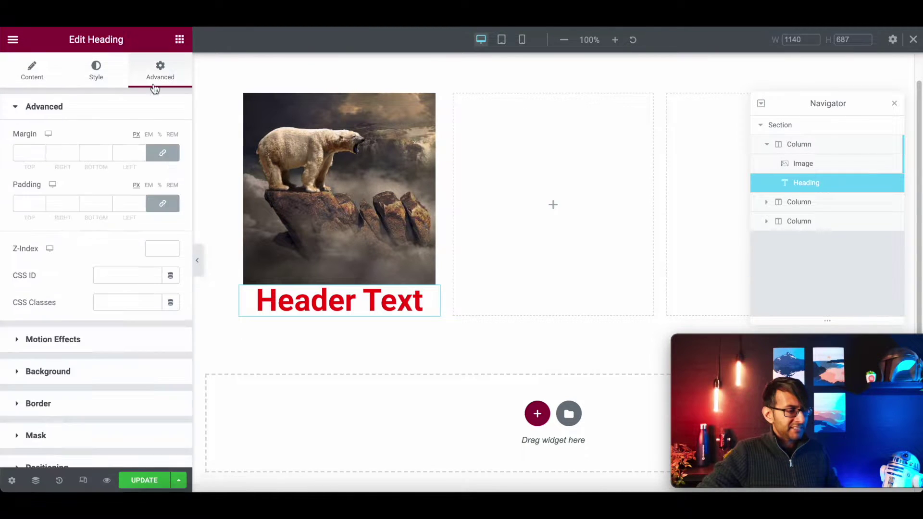
left_click(85, 374)
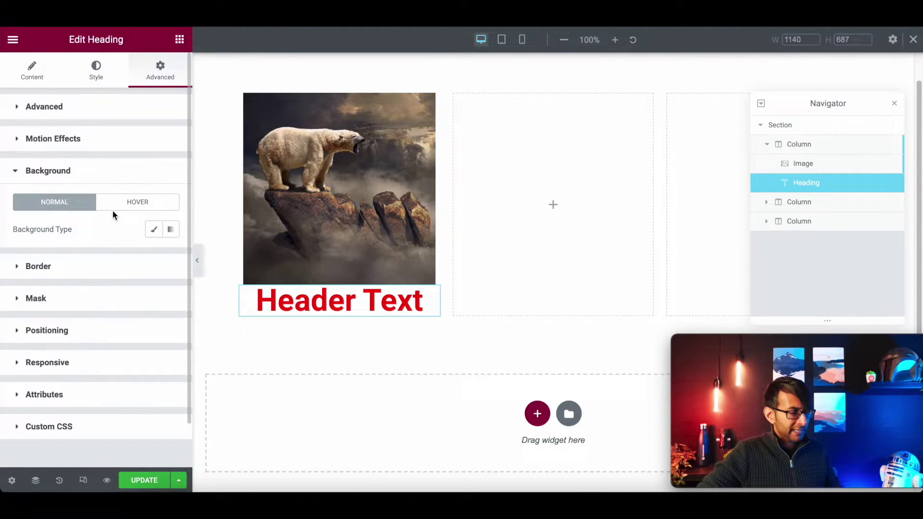
left_click(152, 228)
left_click(154, 256)
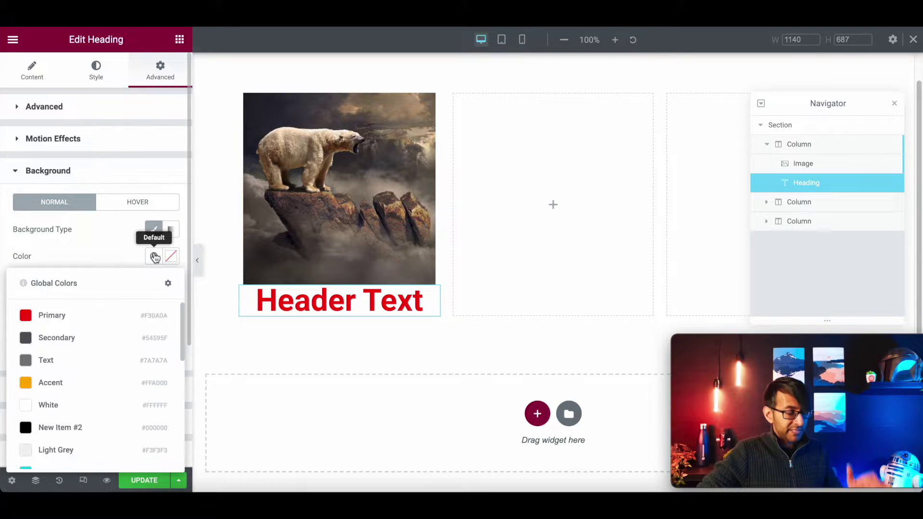
left_click(92, 427)
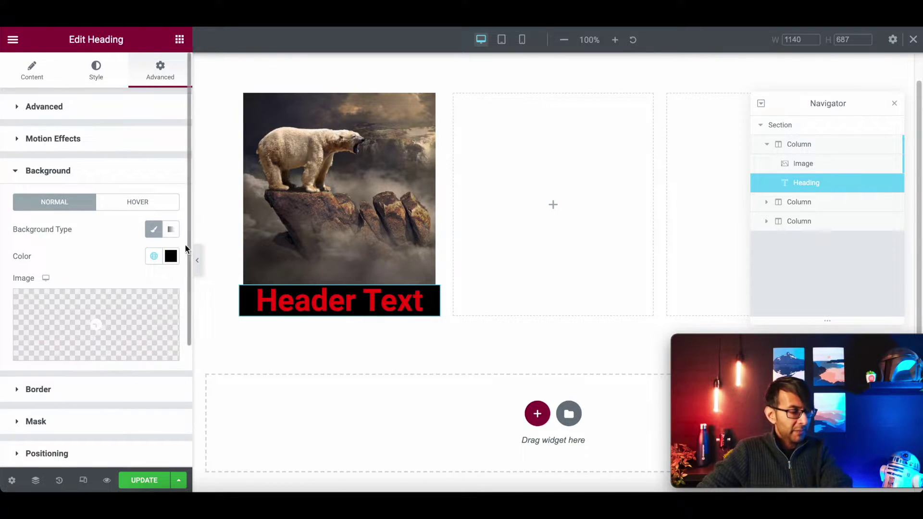
left_click(171, 256)
left_click_drag(106, 433, 94, 434)
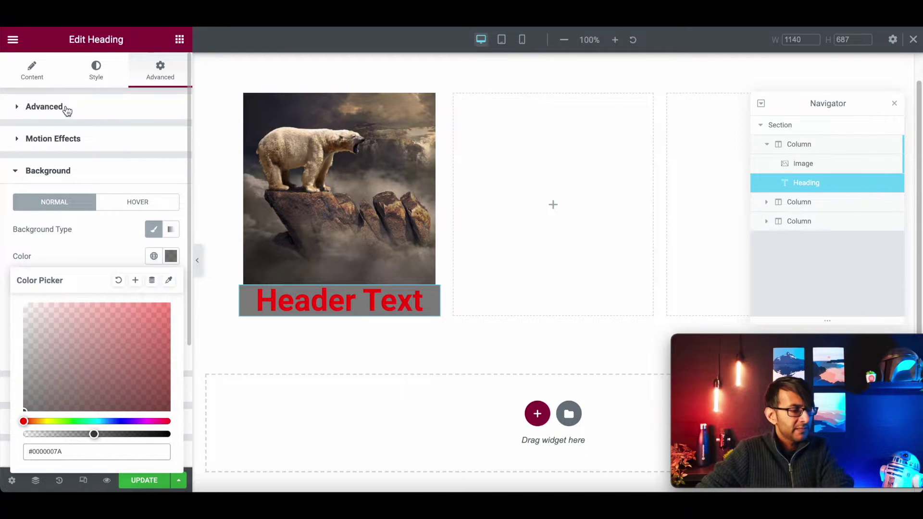
Make the heading text colour white
left_click(96, 76)
left_click(154, 138)
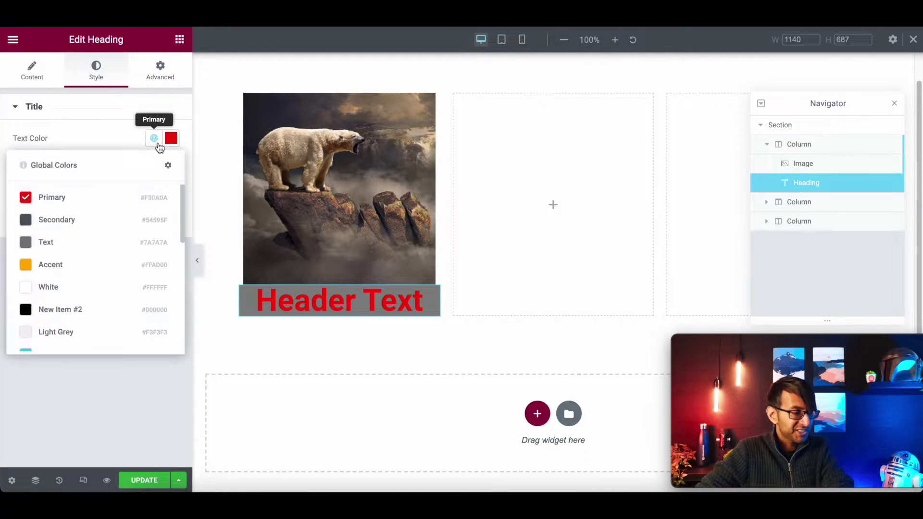
left_click(96, 290)
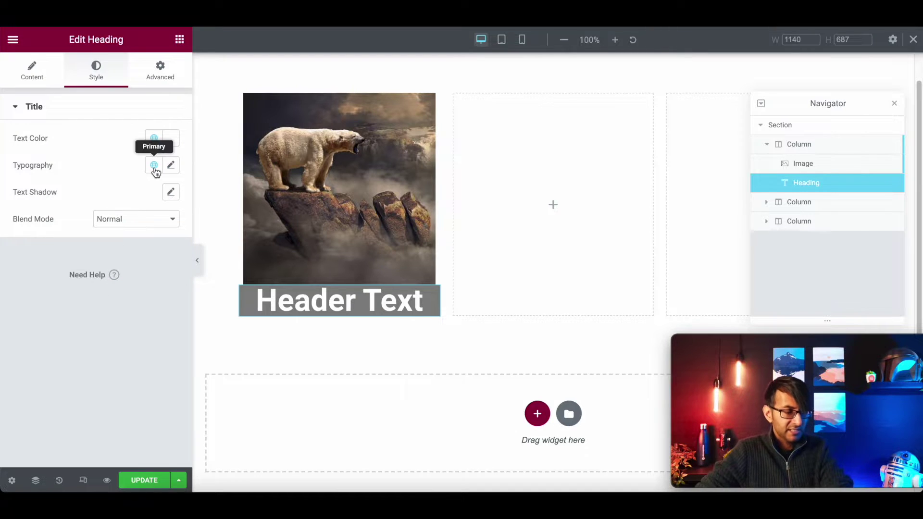
Set the heading typography to 2 rem size and font weight 400
left_click(171, 165)
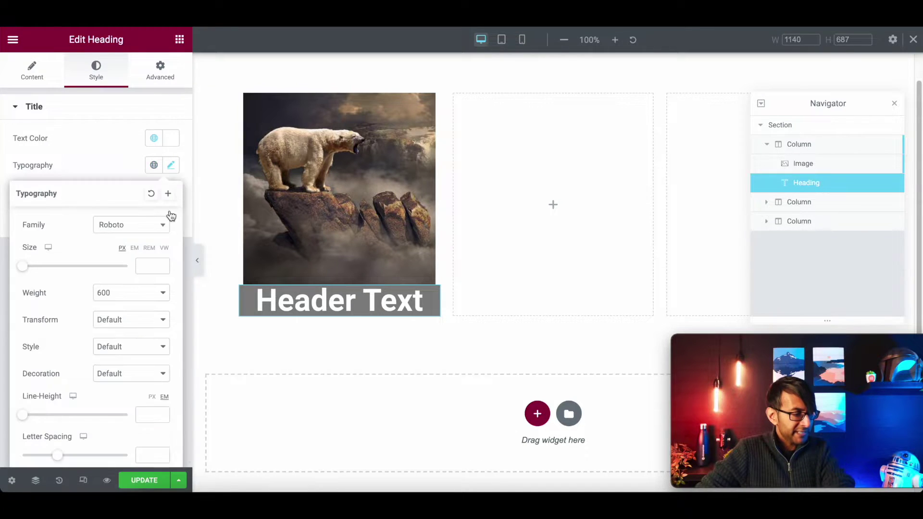
left_click(151, 271)
type("2")
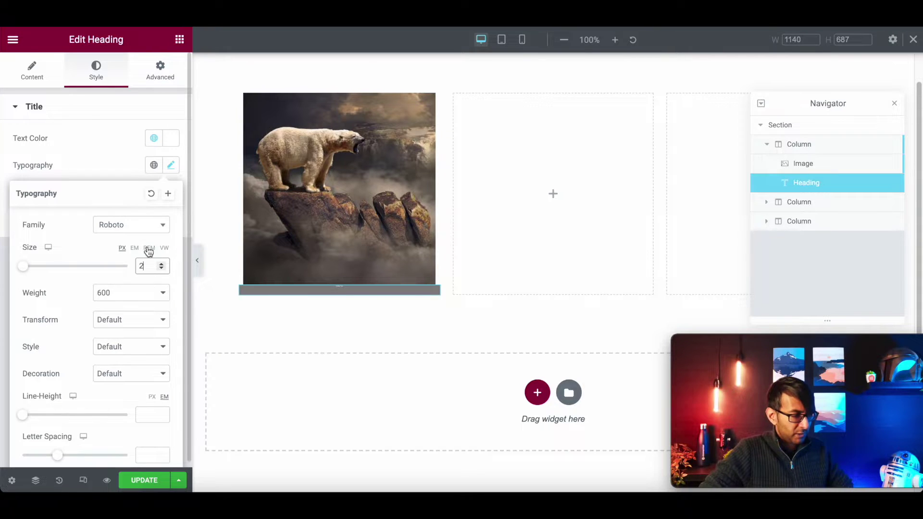
left_click(149, 248)
left_click(128, 268)
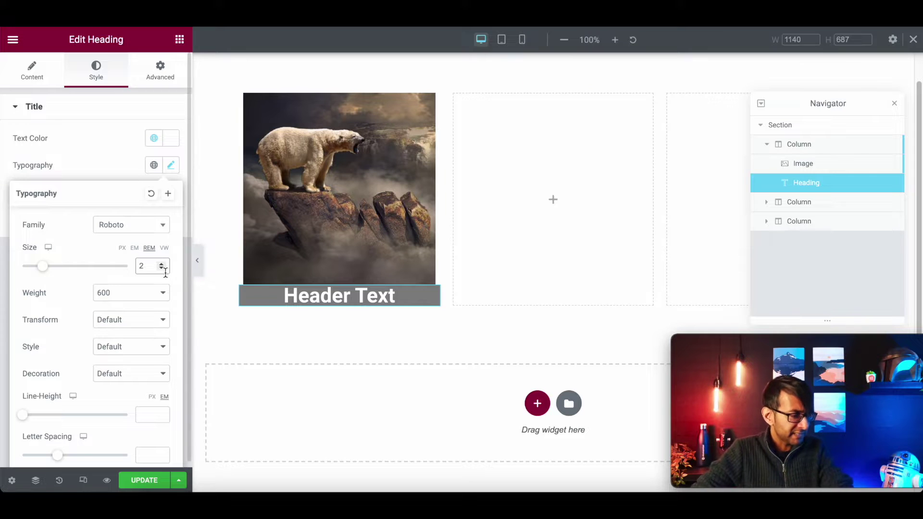
left_click(132, 293)
left_click(128, 329)
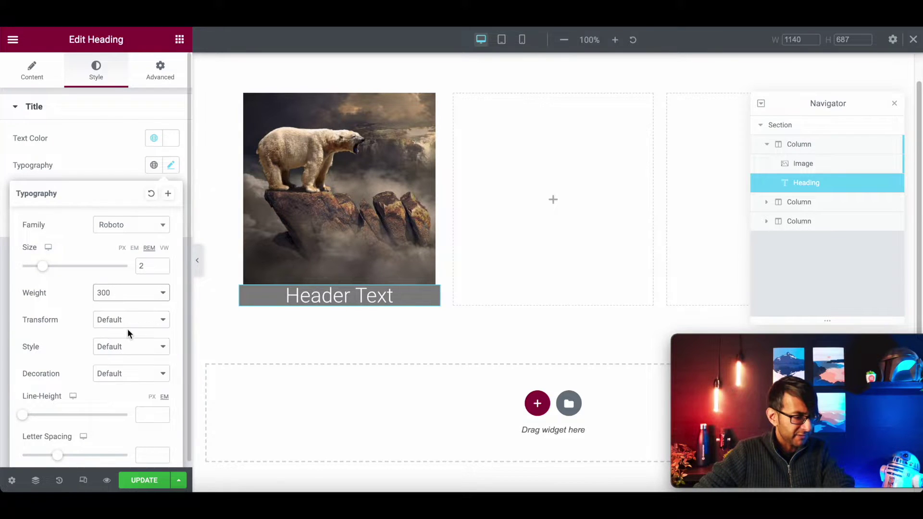
left_click(133, 302)
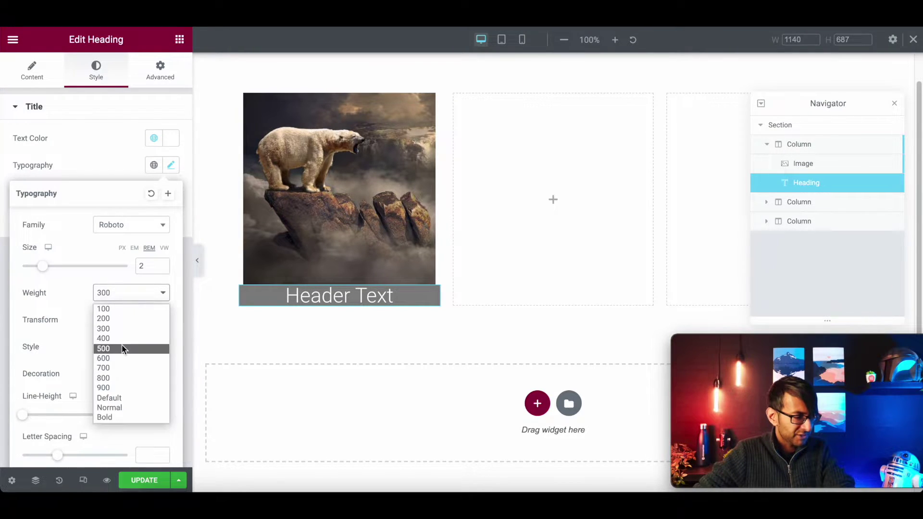
left_click(126, 344)
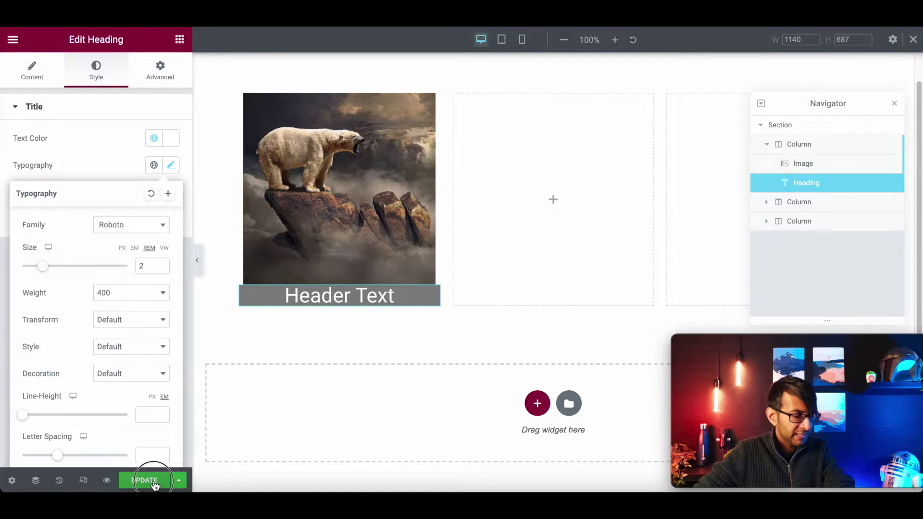
left_click(128, 153)
Set the heading's Positioning Width to Custom so it fits its text
left_click(160, 82)
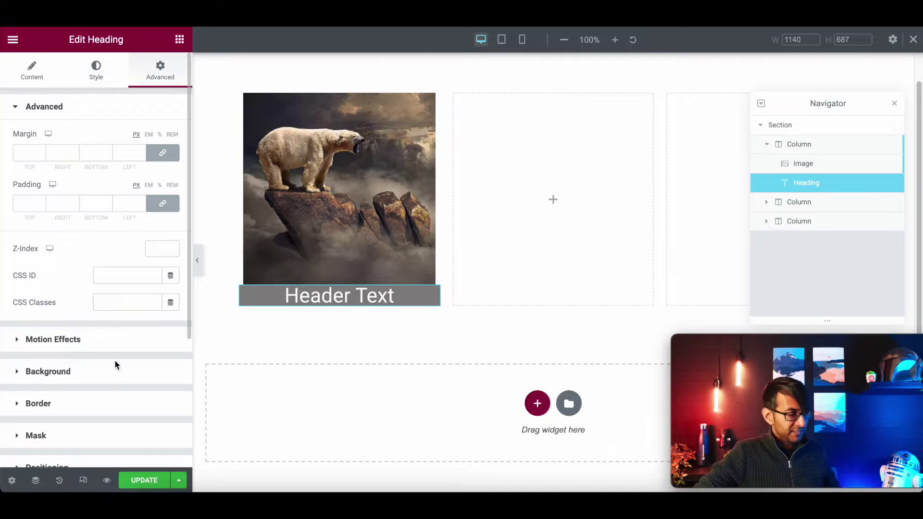
scroll(106, 389, "down", 1)
left_click(91, 410)
left_click(123, 298)
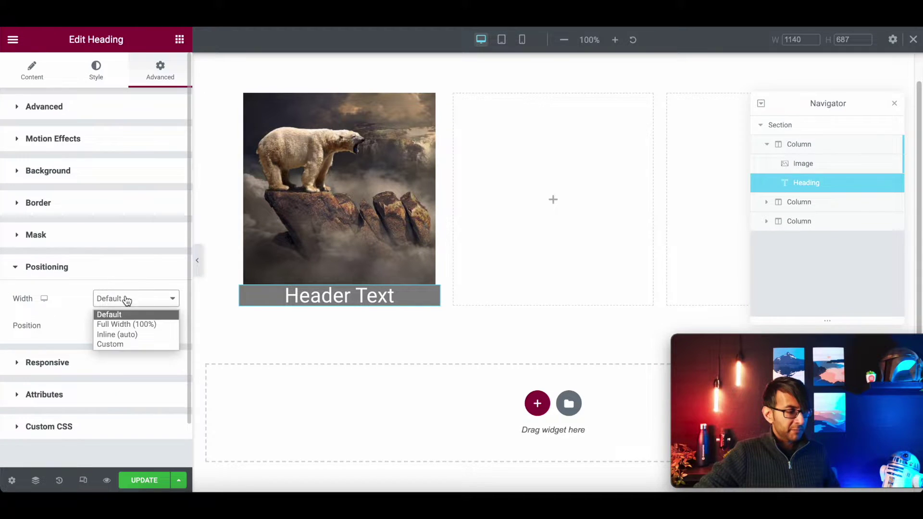
left_click(124, 346)
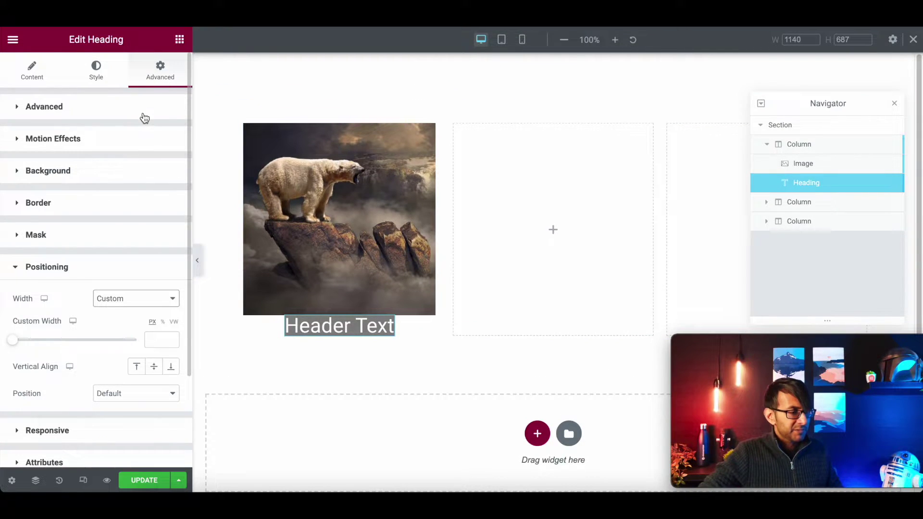
Unlink the heading padding and set right 5, left 5 and bottom 01
left_click(142, 109)
left_click(162, 154)
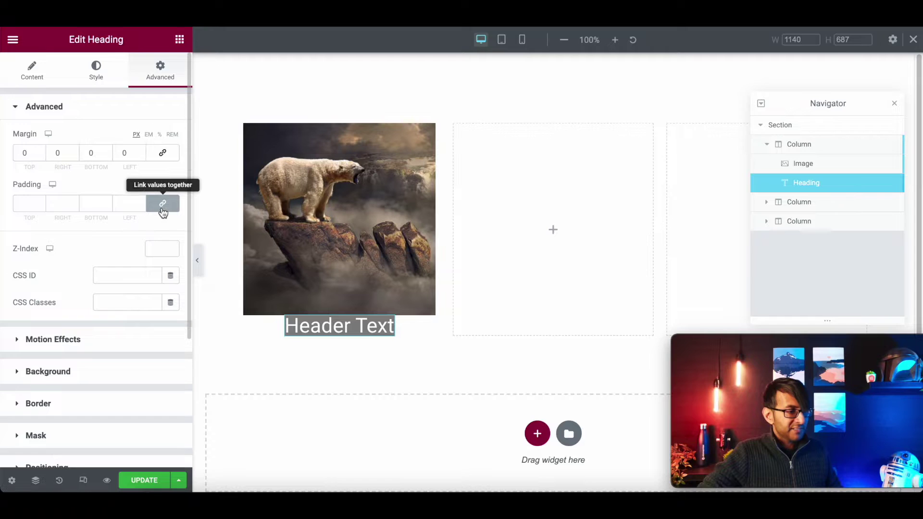
left_click(162, 203)
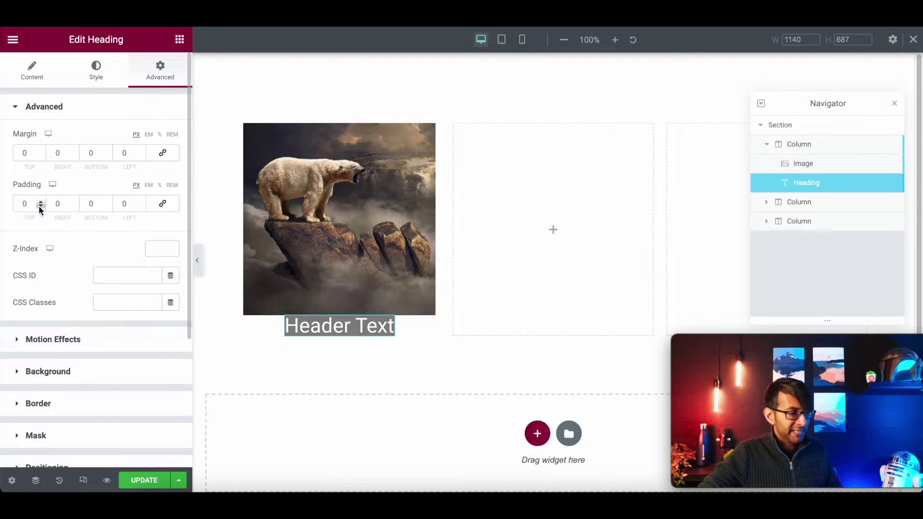
double_click(57, 203)
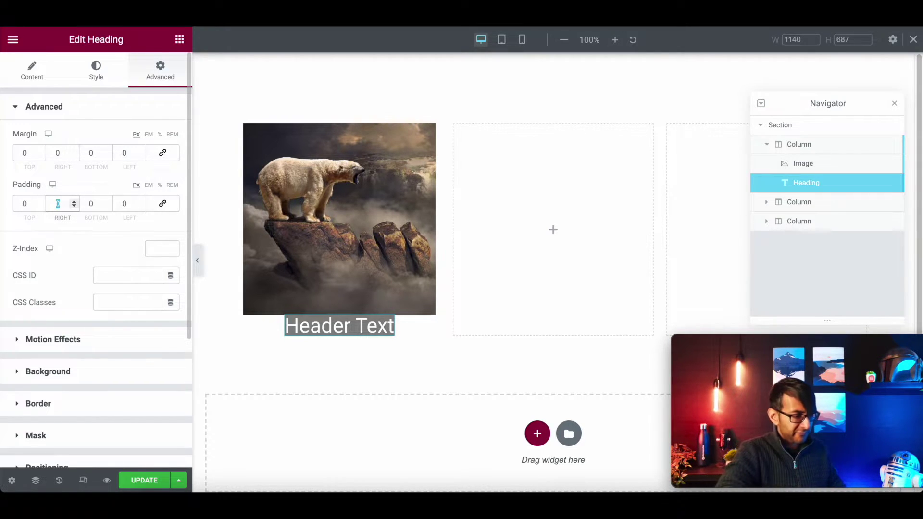
type("5")
key("Tab")
key("Tab")
type("5")
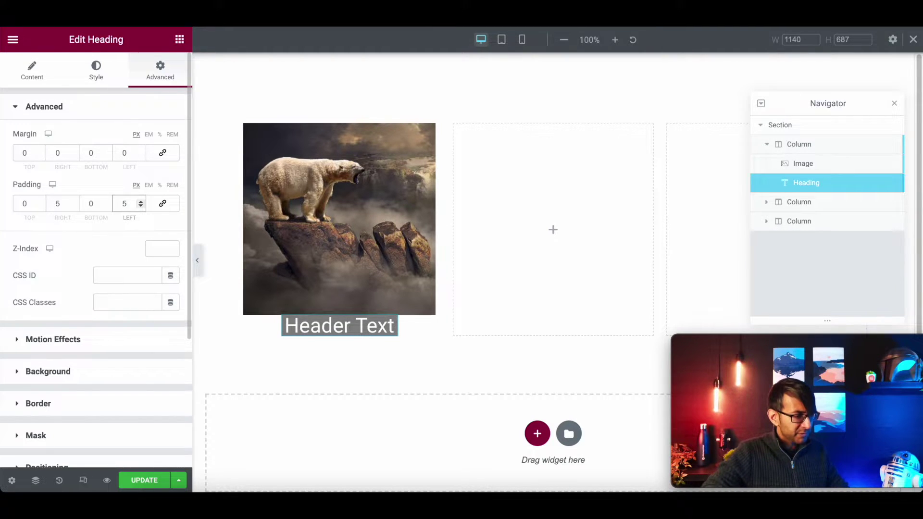
key("shift+Tab")
type("2")
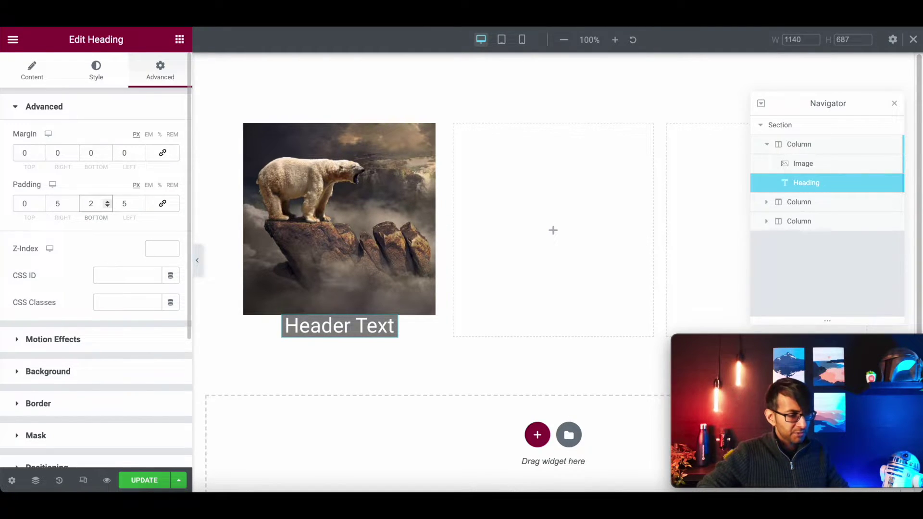
key("BackSpace")
type("01")
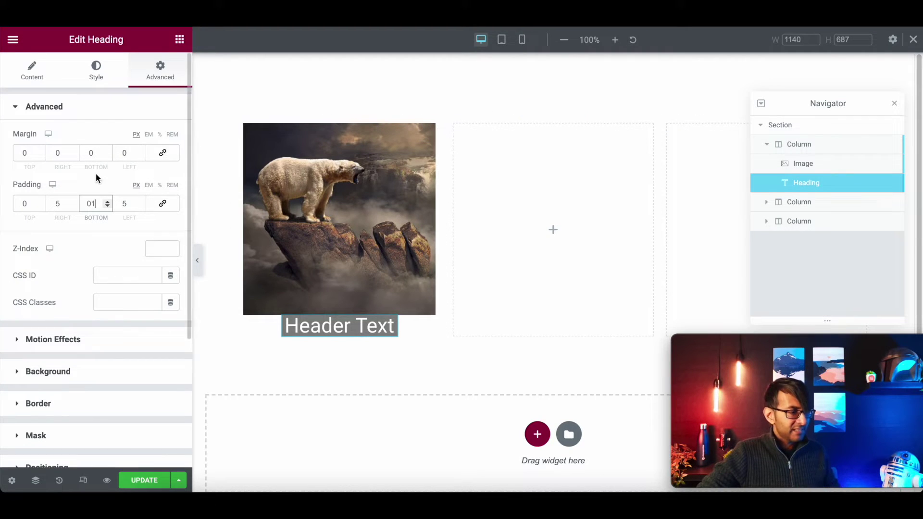
scroll(96, 394, "down", 2)
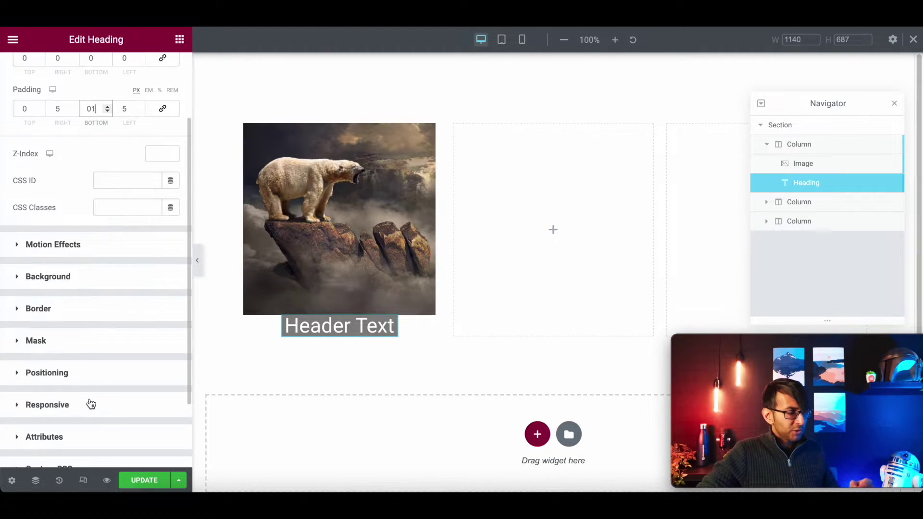
Give the heading a -141 px top margin so it overlays the polar bear image
left_click(84, 382)
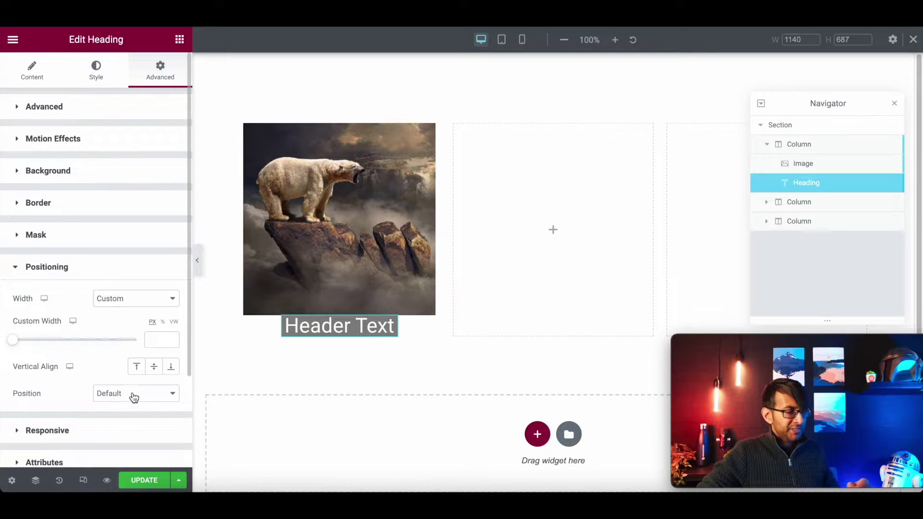
left_click(143, 396)
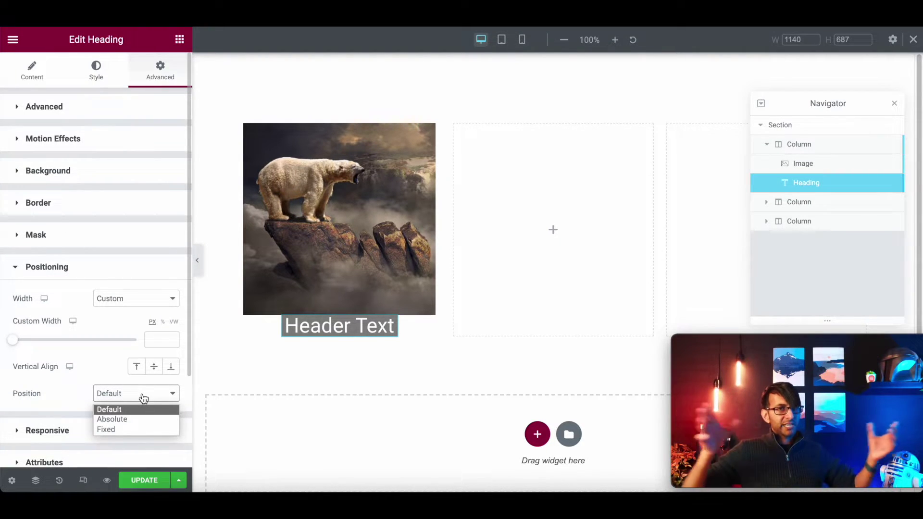
left_click(59, 158)
left_click(31, 72)
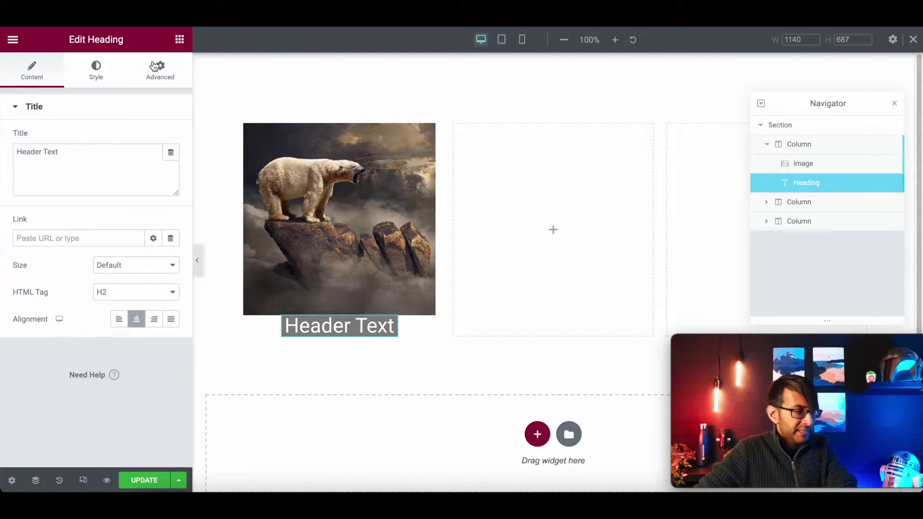
left_click(153, 66)
left_click_drag(41, 156, 40, 155)
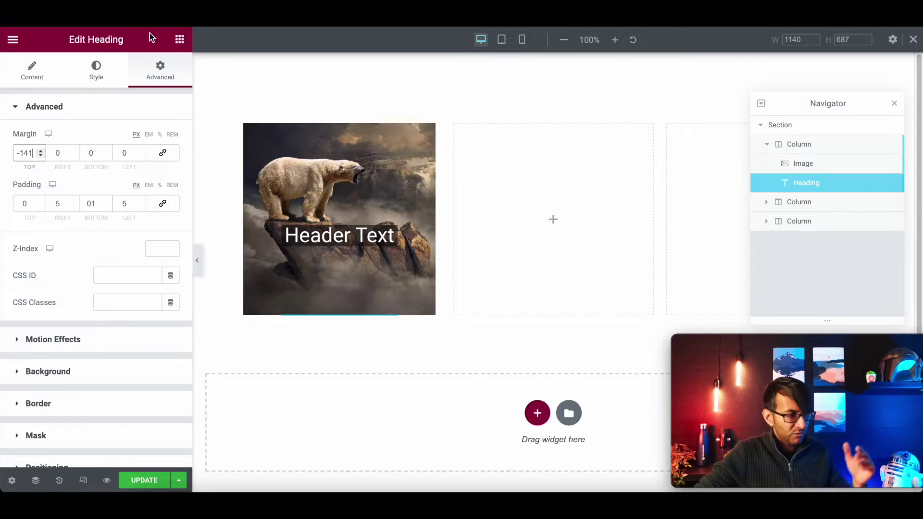
left_click(179, 40)
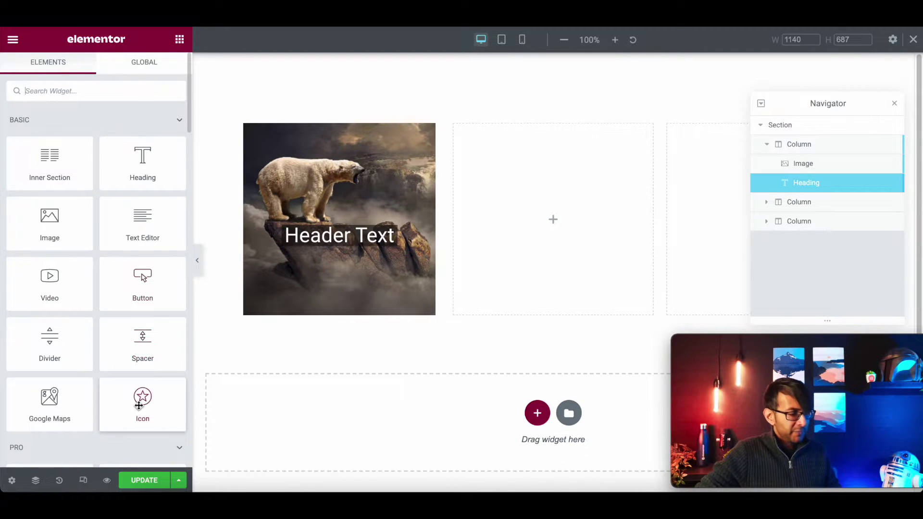
Add an Icon widget with the circled right arrow from the Icon Library under the image
left_click_drag(141, 403, 341, 308)
left_click(120, 176)
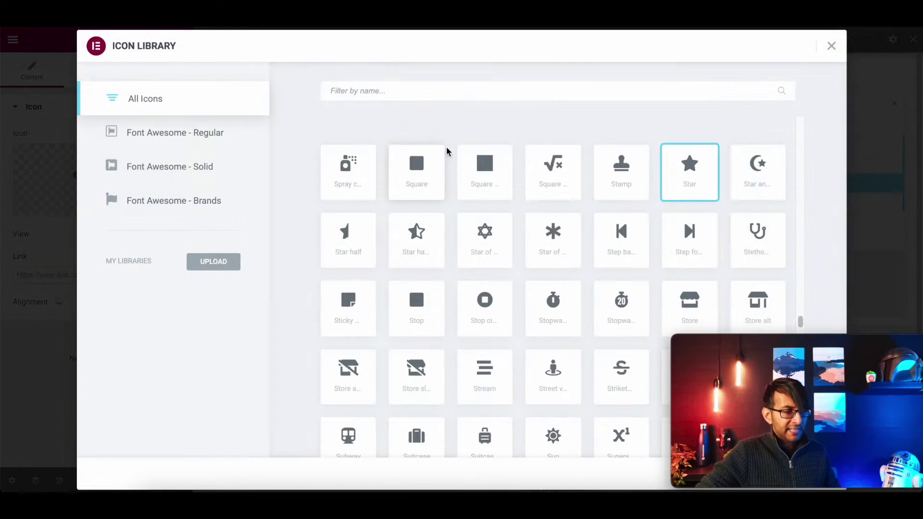
type("arrow")
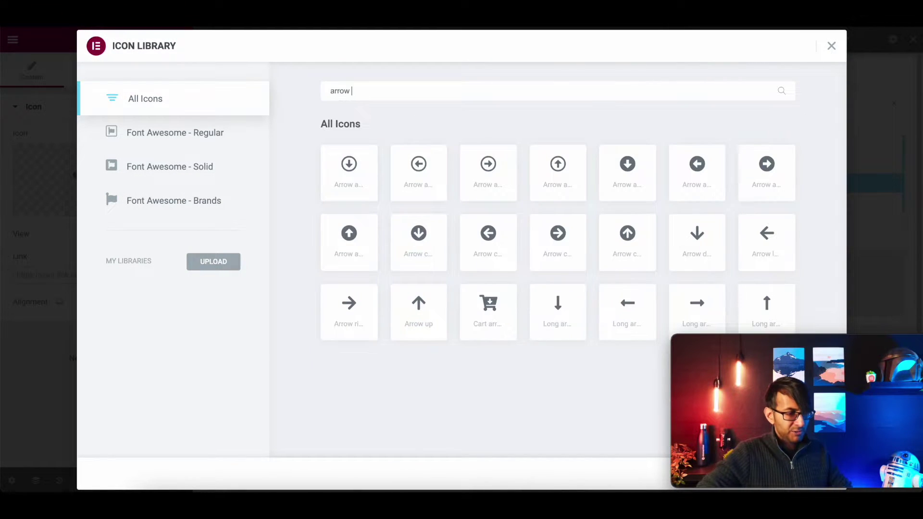
left_click(556, 234)
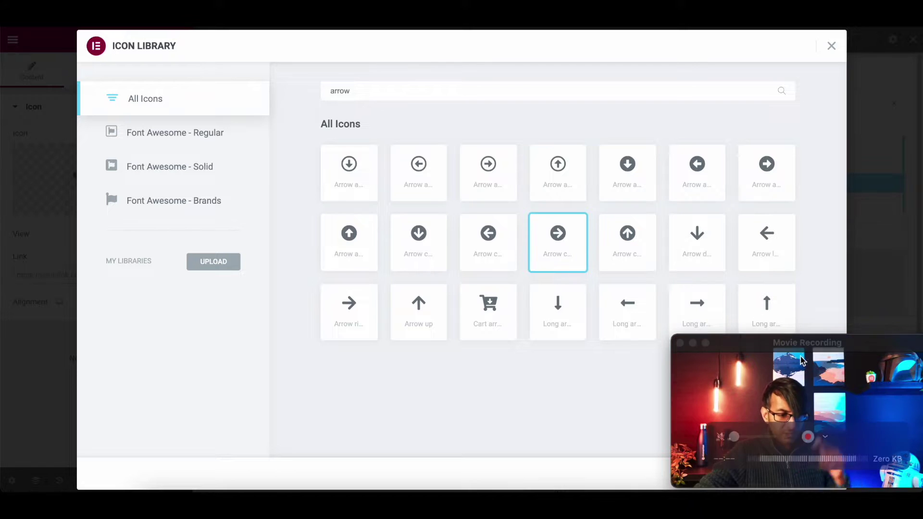
left_click_drag(812, 432, 809, 353)
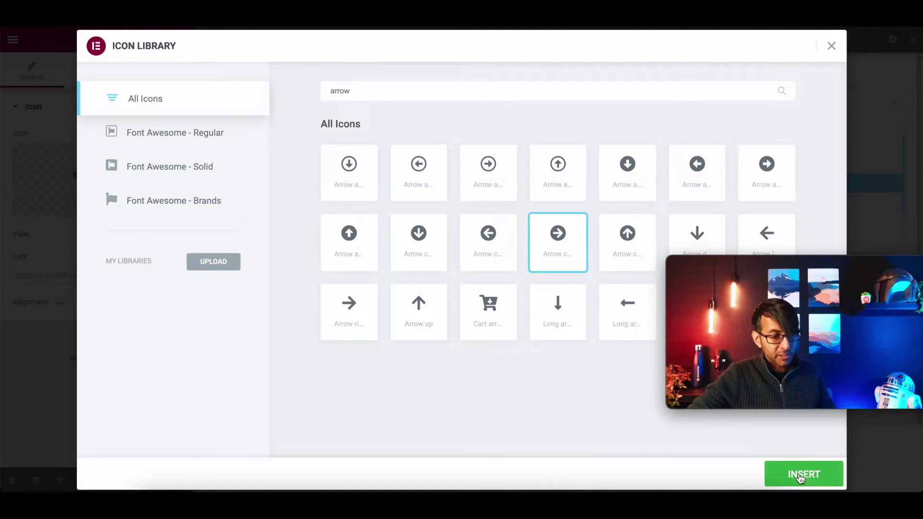
left_click(804, 474)
mouse_move(846, 356)
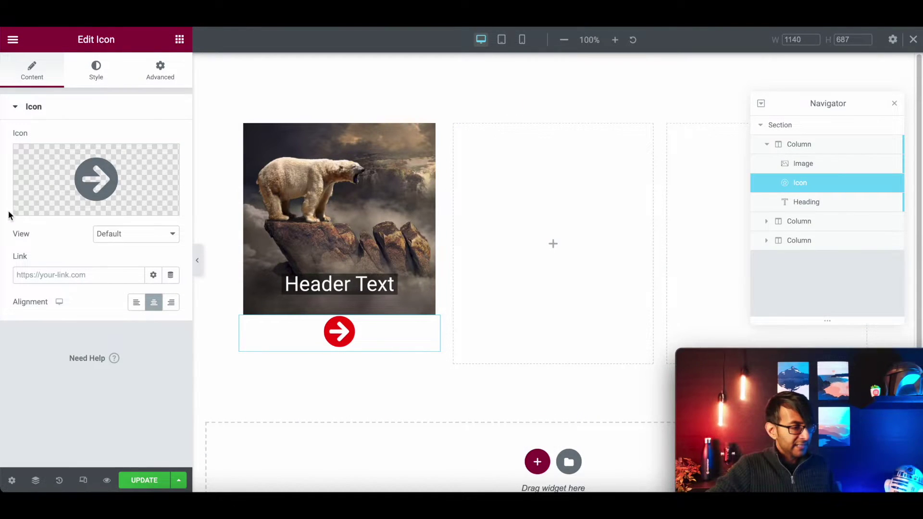
Browse the icon link's dynamic source list, then dismiss it without choosing one
left_click(91, 274)
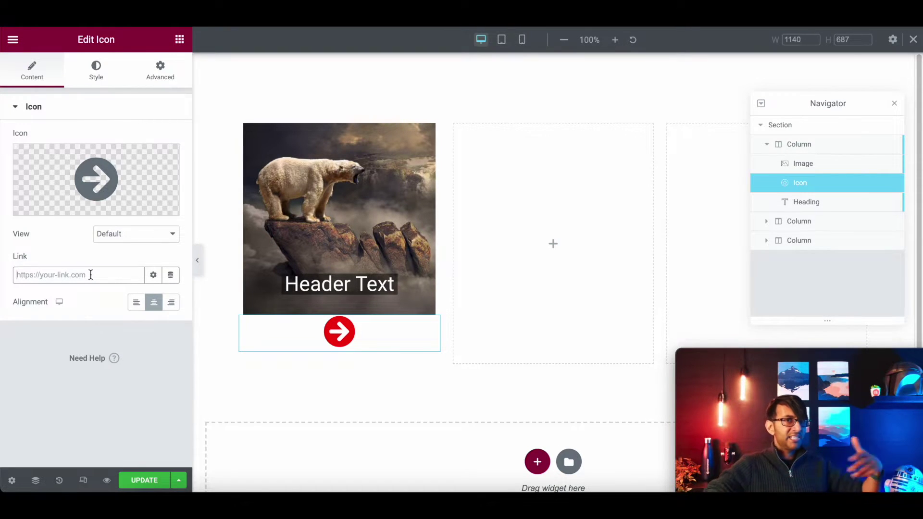
left_click(171, 277)
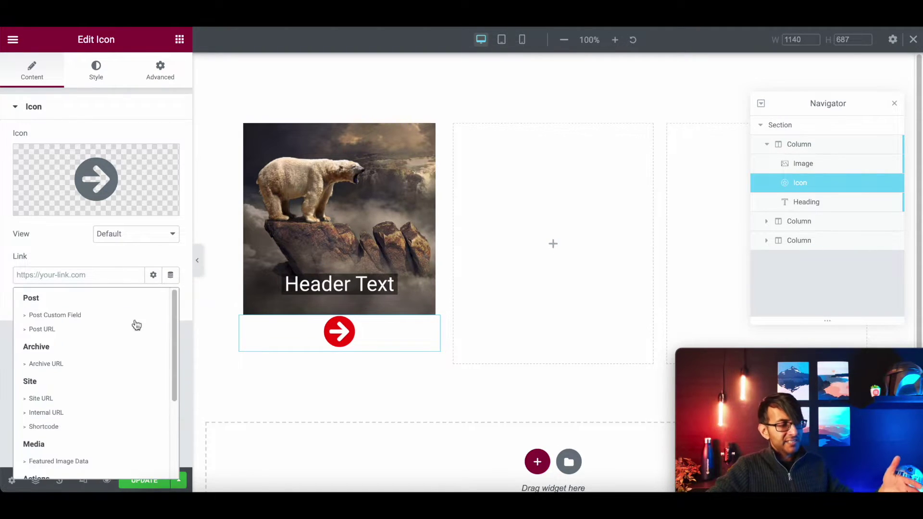
scroll(116, 399, "down", 1)
scroll(63, 428, "down", 1)
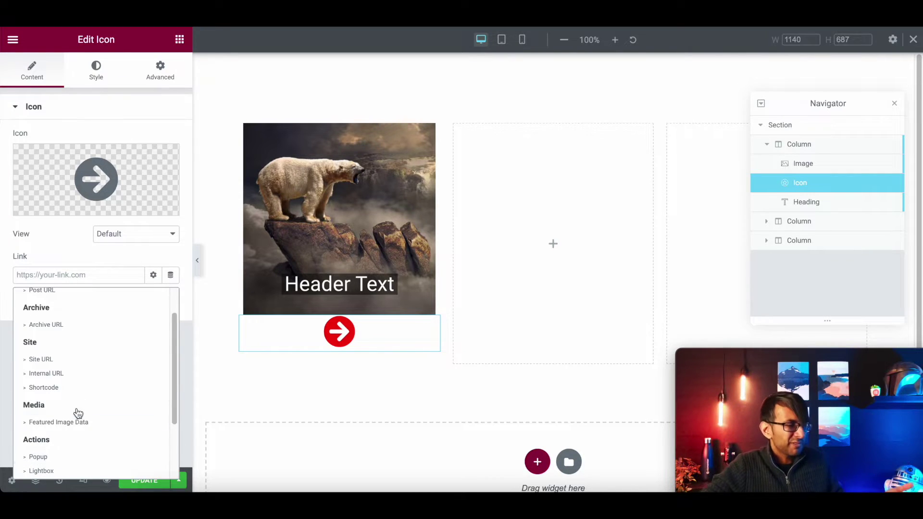
left_click(48, 249)
Set the arrow icon's colour to global White and move it below the Header Text heading
left_click(92, 72)
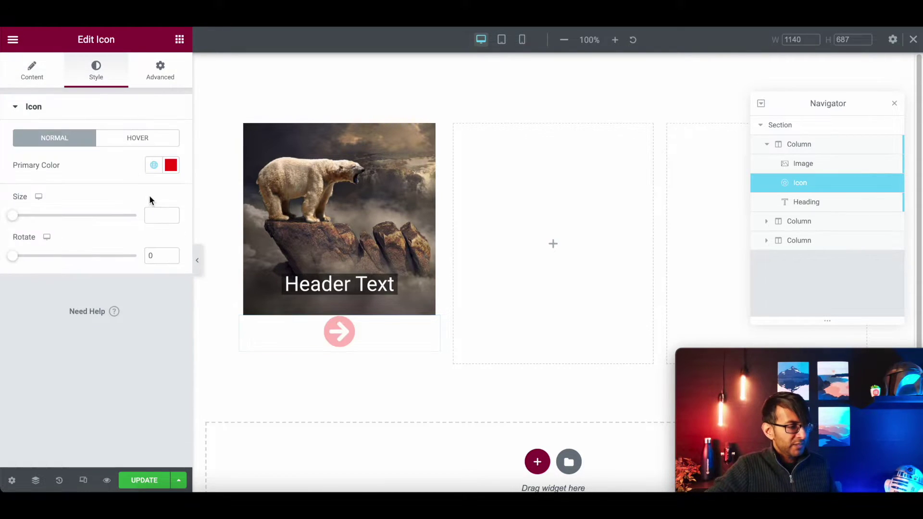
left_click(153, 166)
left_click(77, 312)
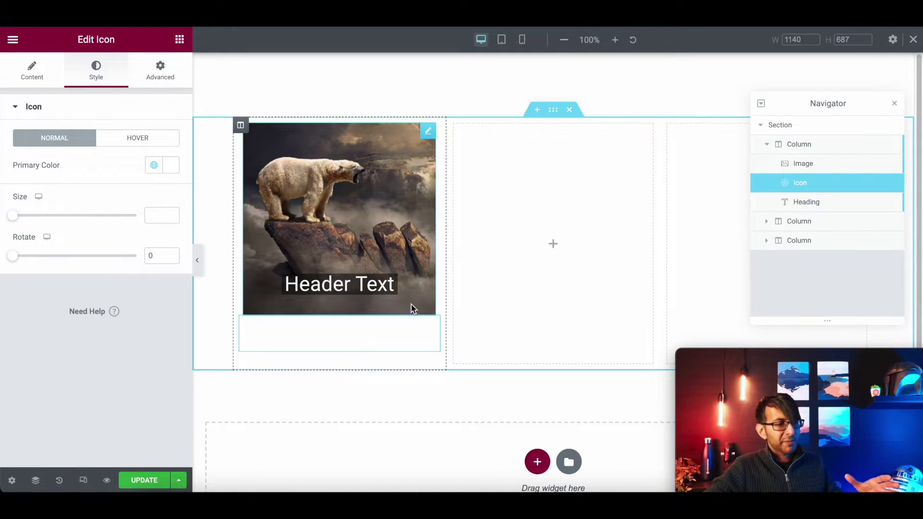
mouse_move(829, 188)
left_mouse_down()
mouse_move(820, 190)
mouse_move(823, 204)
left_mouse_up()
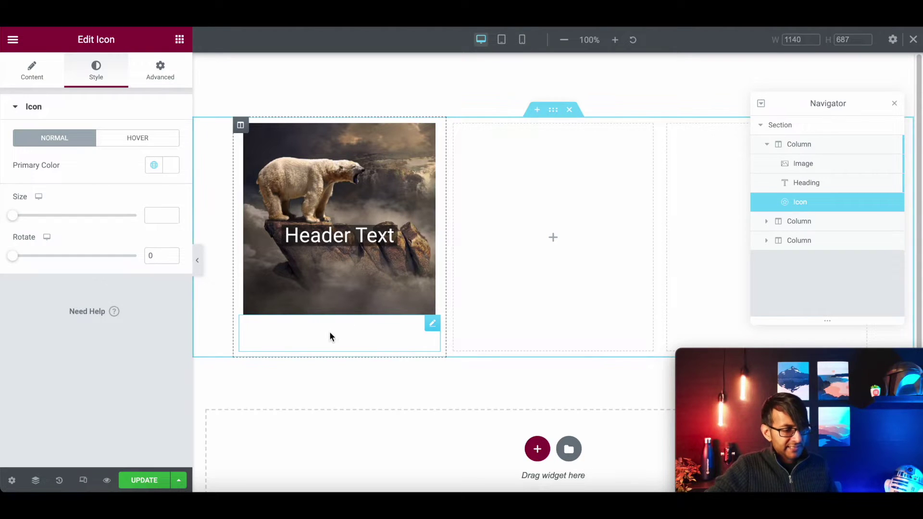
Give the arrow icon an unlinked top margin of -91 so it overlaps the polar bear image
left_click(156, 72)
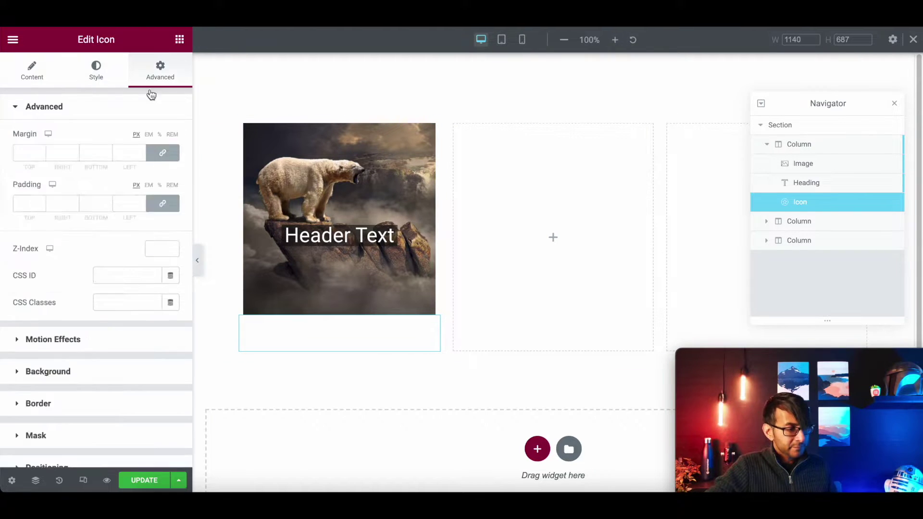
left_click(432, 325)
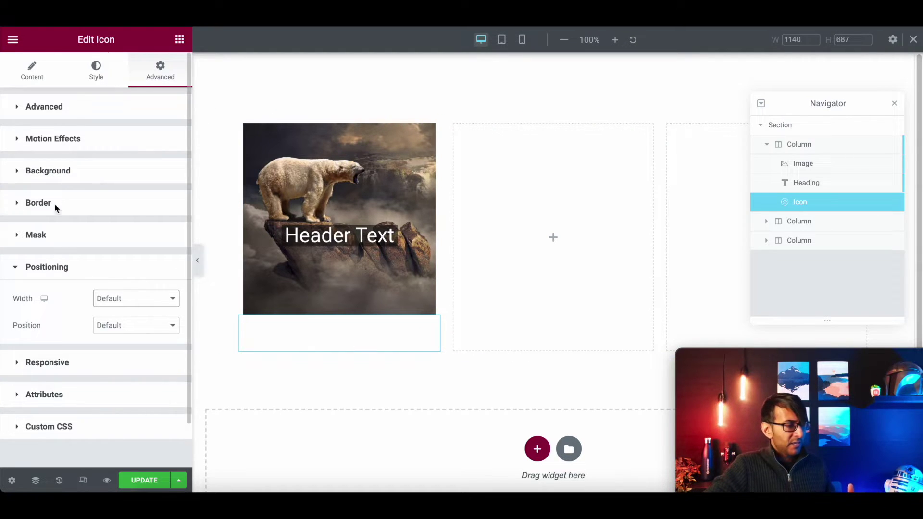
left_click(53, 107)
left_click(164, 160)
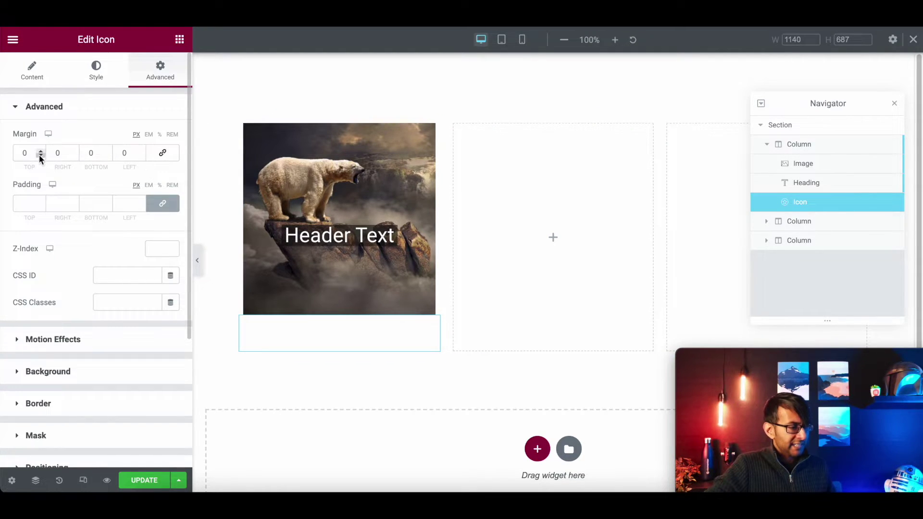
left_click_drag(41, 157, 40, 158)
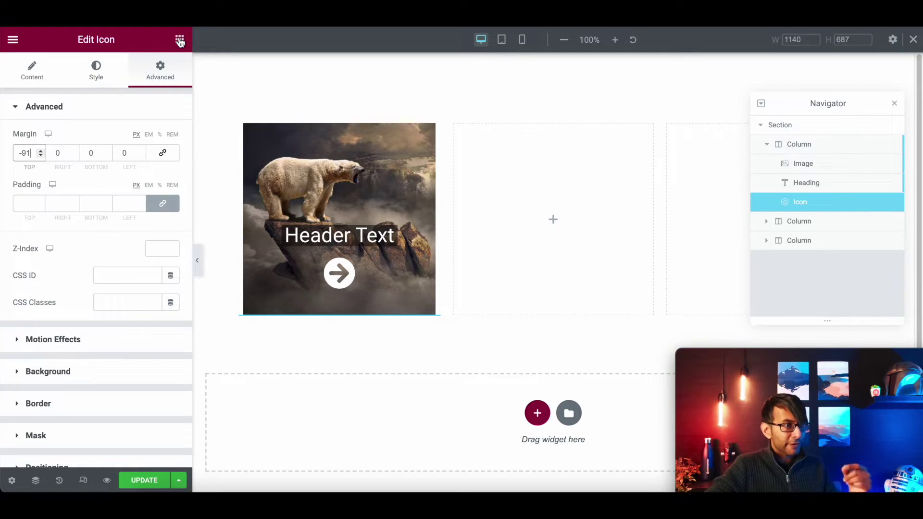
left_click(180, 42)
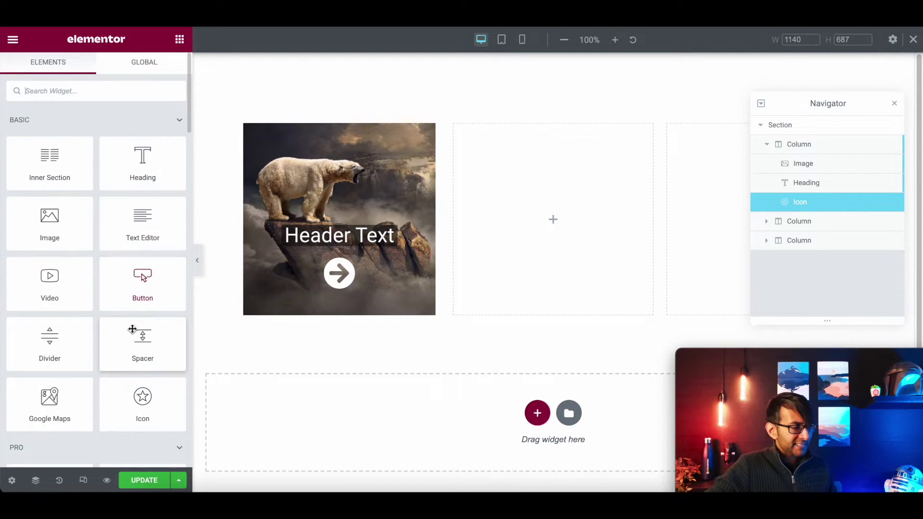
Add an Image widget below the icon in the first column showing SquareFrame.png
left_click_drag(43, 226, 363, 312)
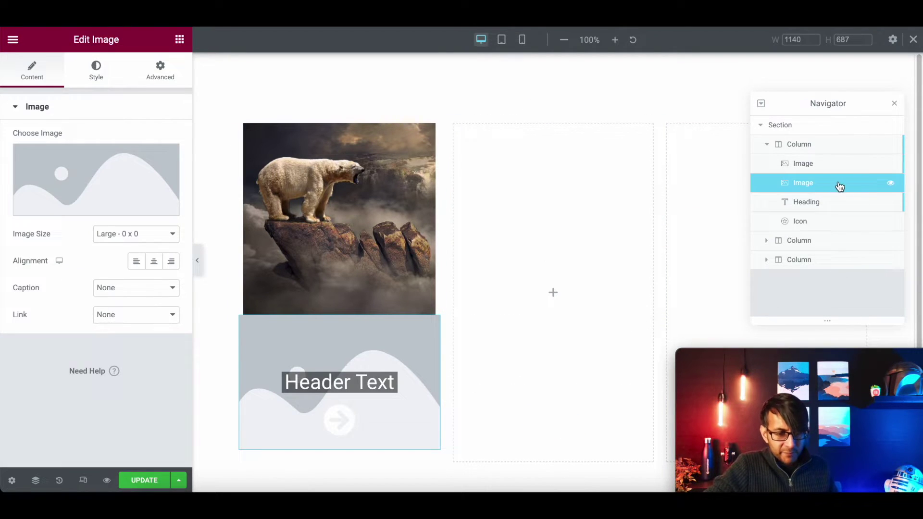
left_click_drag(839, 187, 841, 222)
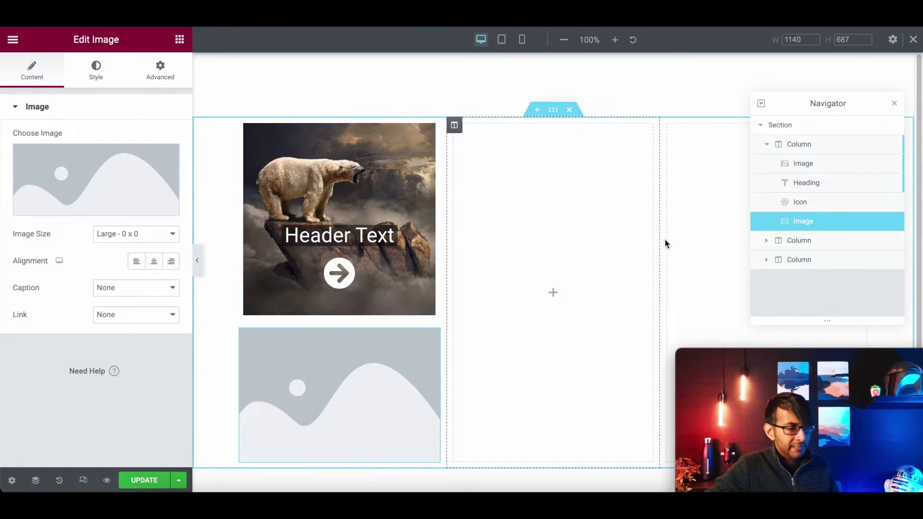
mouse_move(87, 187)
left_click(92, 179)
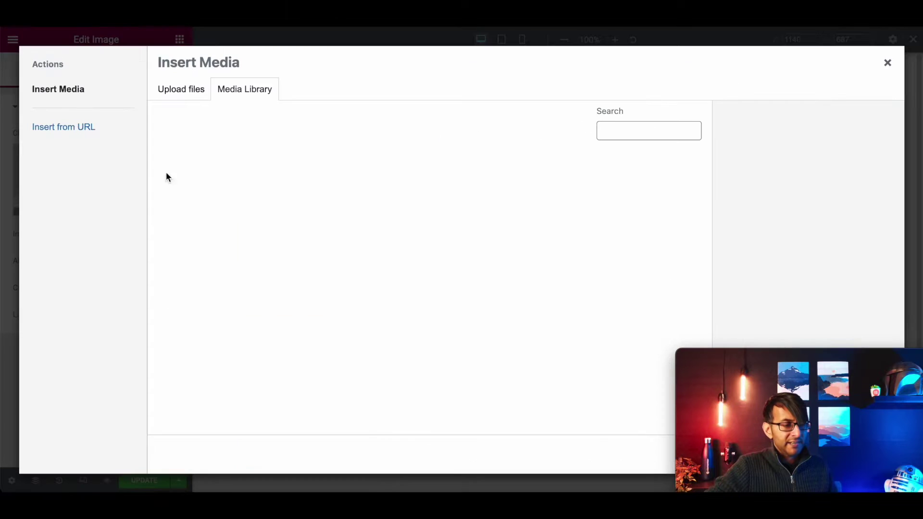
left_click(190, 180)
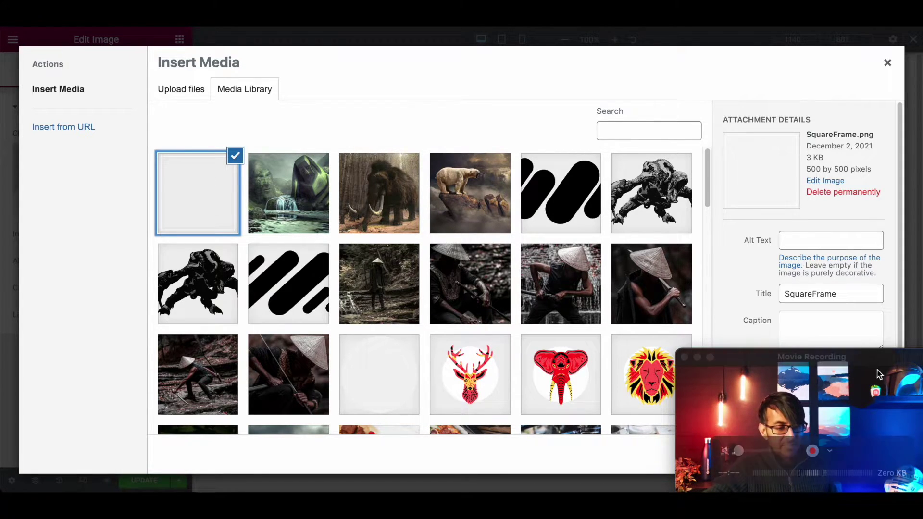
left_click_drag(870, 356, 870, 294)
left_click(863, 457)
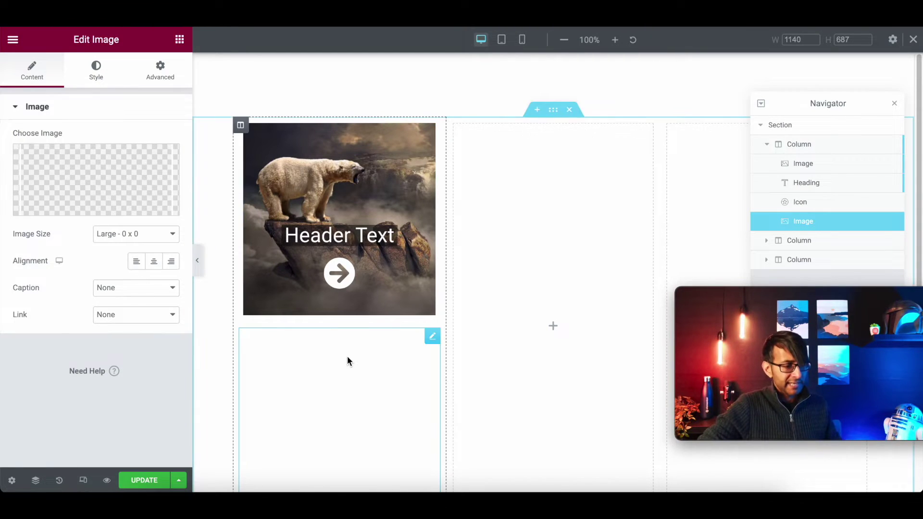
Set the frame image to Full size with width 300 px and max width 300 px
left_click(138, 233)
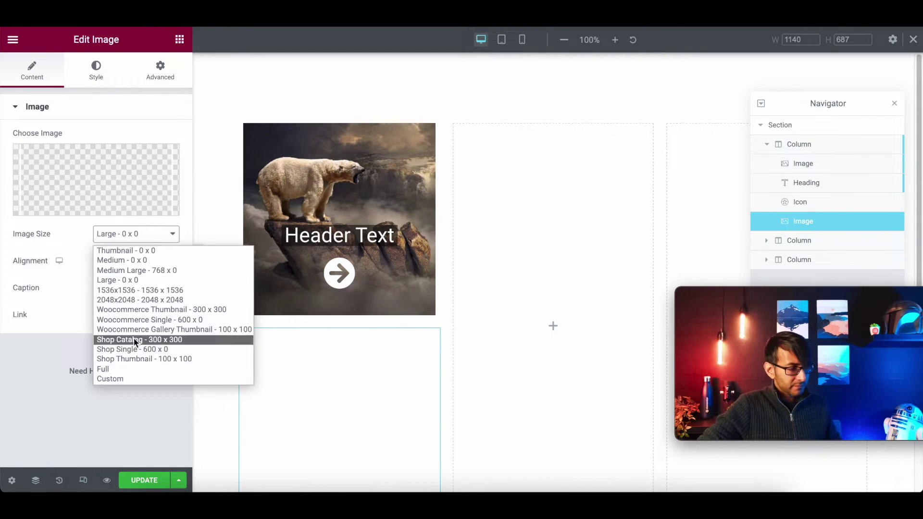
left_click(136, 366)
triple_click(97, 70)
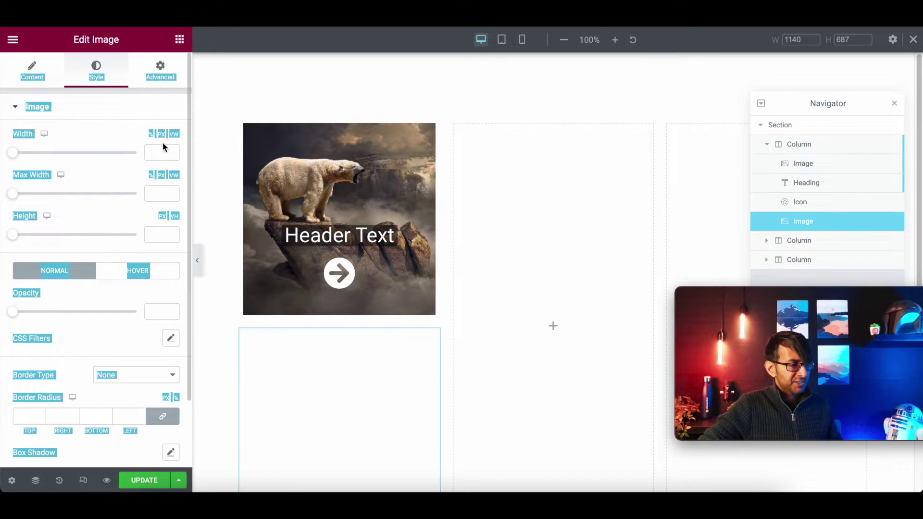
left_click(145, 167)
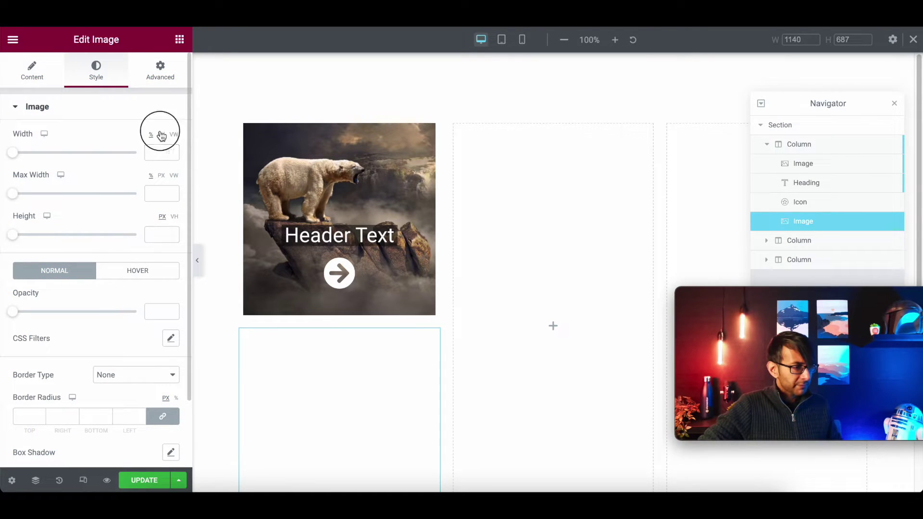
type("30")
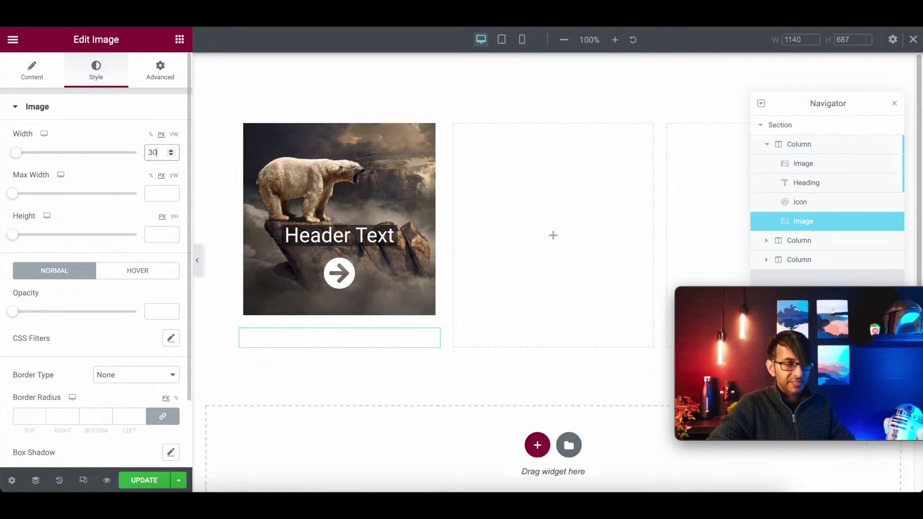
type("0300")
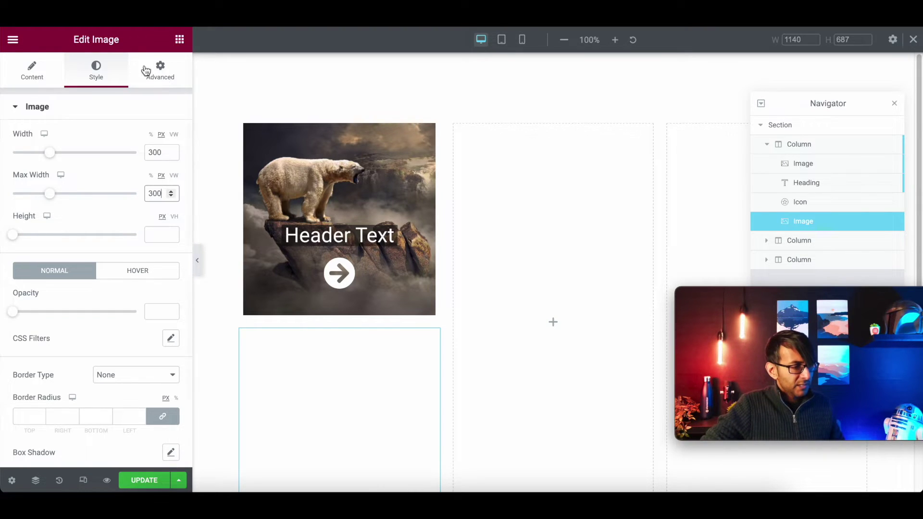
left_click(162, 73)
Unlink margin and padding, zero the padding, and set the frame's top margin to -320
left_click(163, 153)
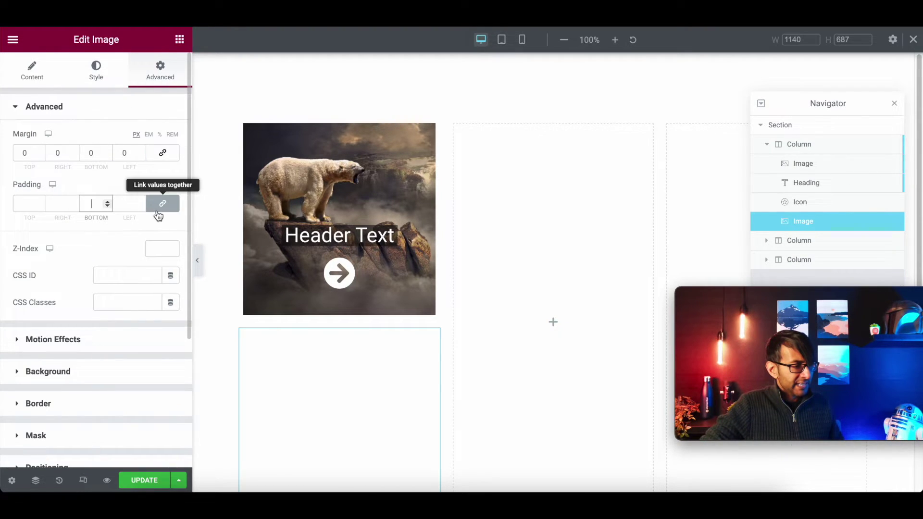
left_click(162, 204)
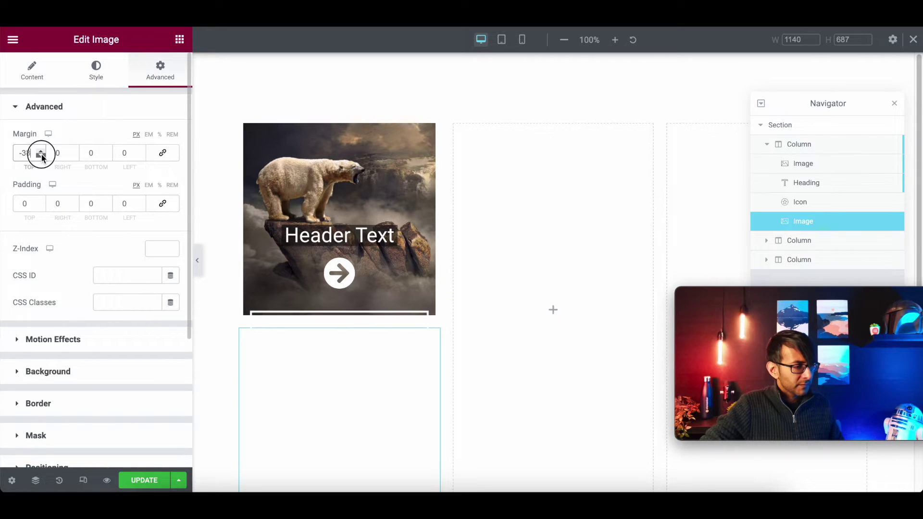
left_click_drag(42, 156, 39, 157)
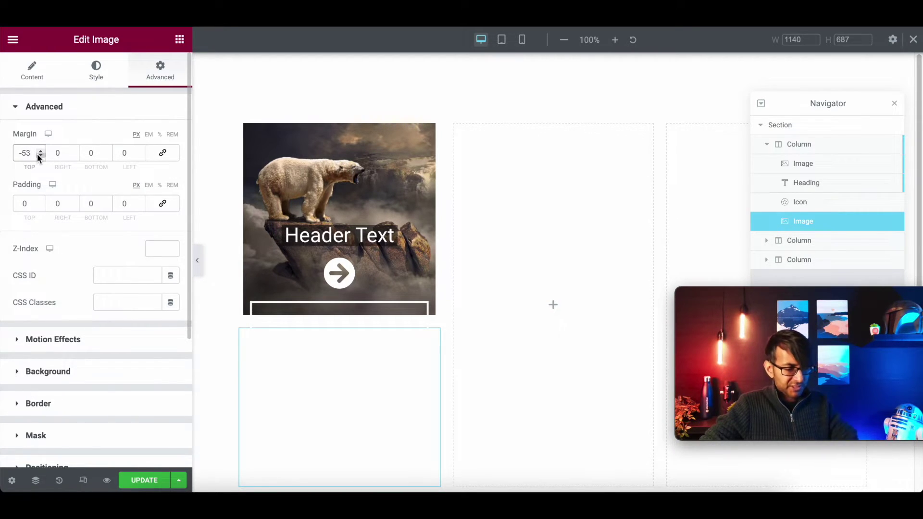
type("0")
double_click(24, 151)
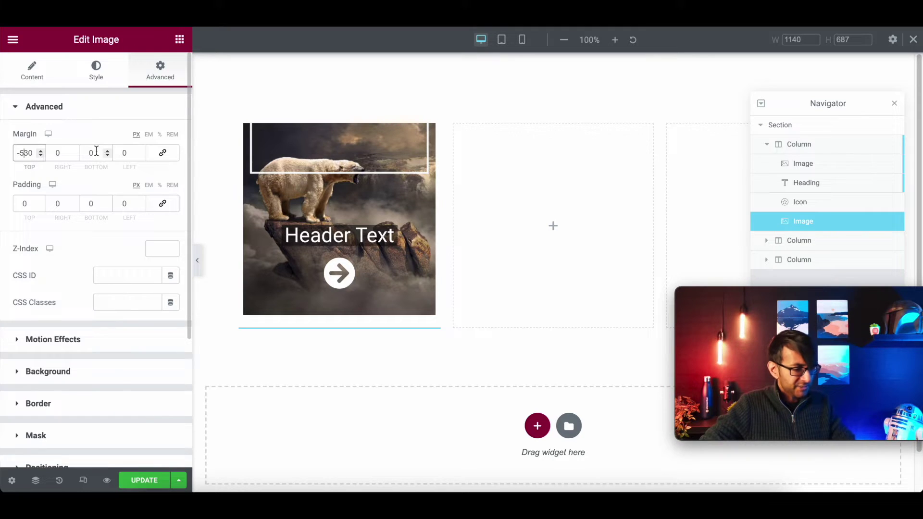
type("330")
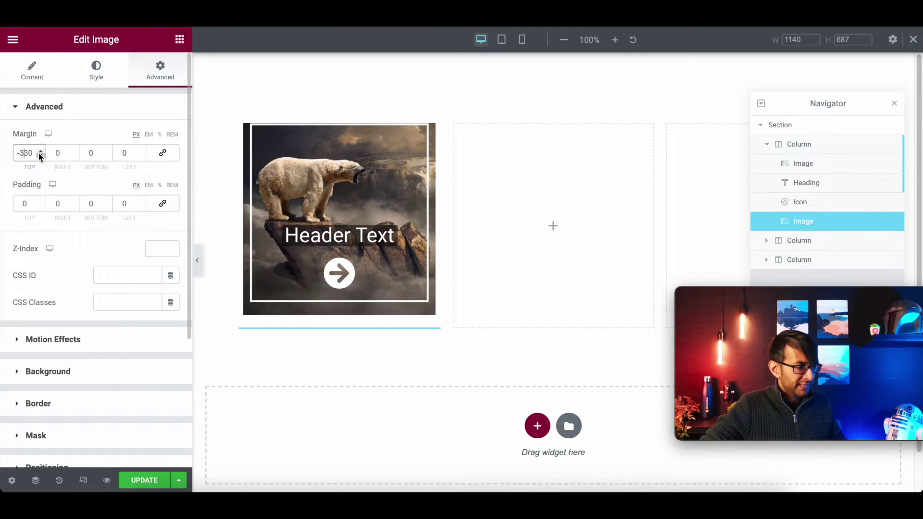
left_click_drag(40, 153, 40, 154)
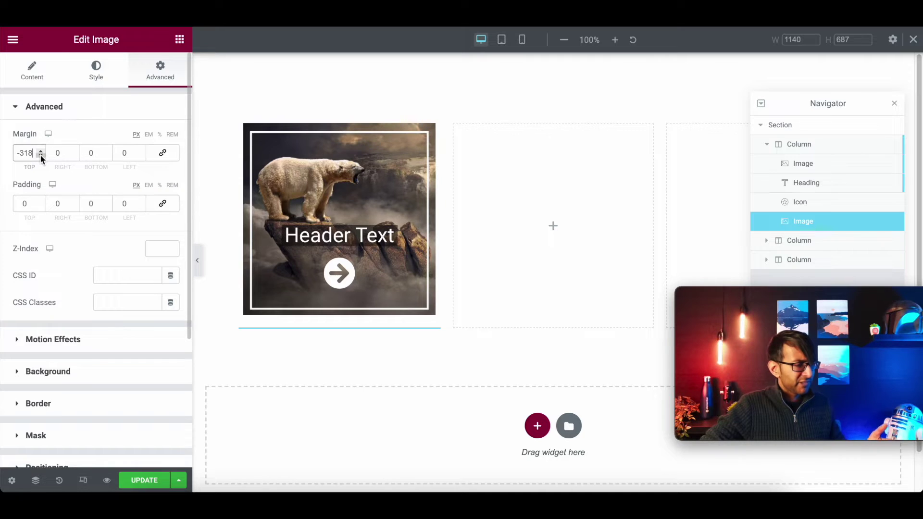
left_click(40, 155)
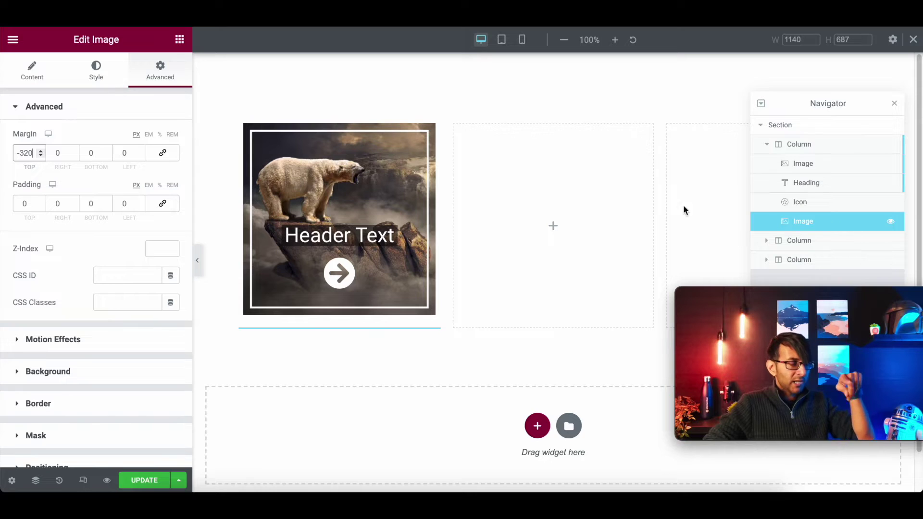
Add the CSS class showhover to both the frame image and the arrow icon
left_click(117, 302)
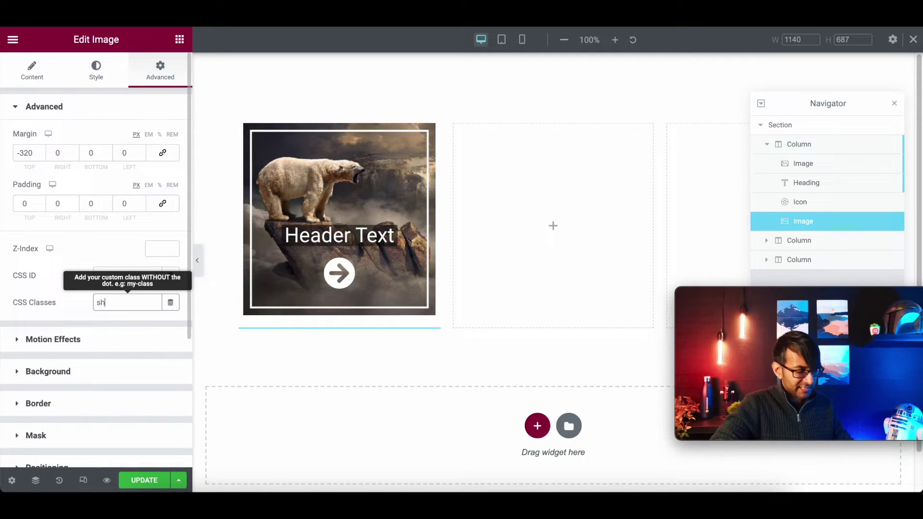
type("showhover")
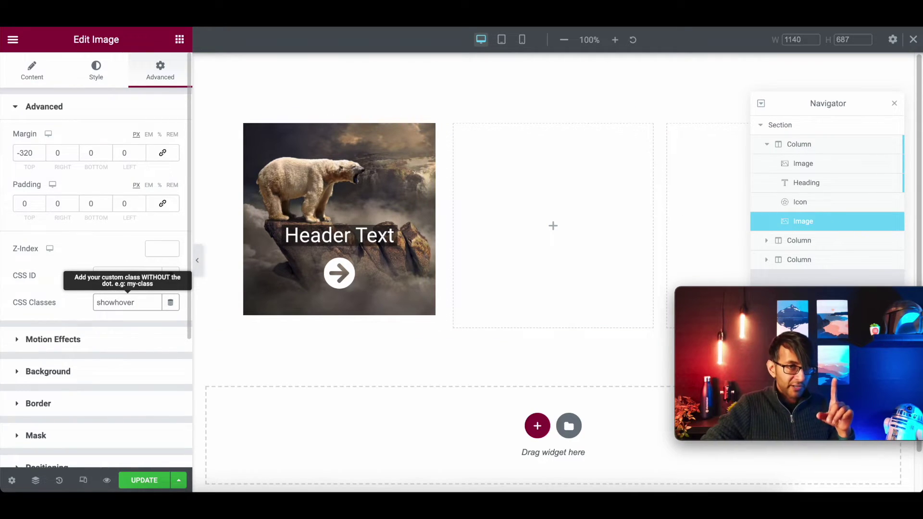
left_click(826, 209)
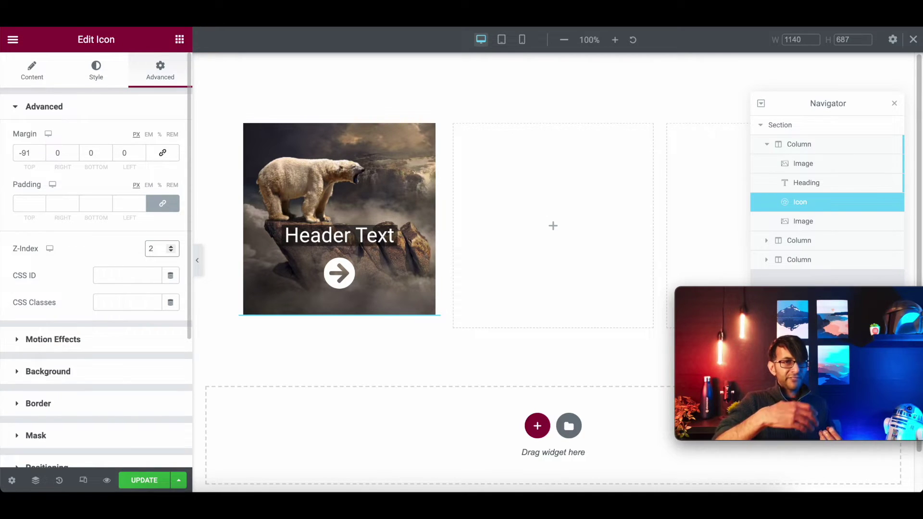
left_click(140, 301)
type("showhove")
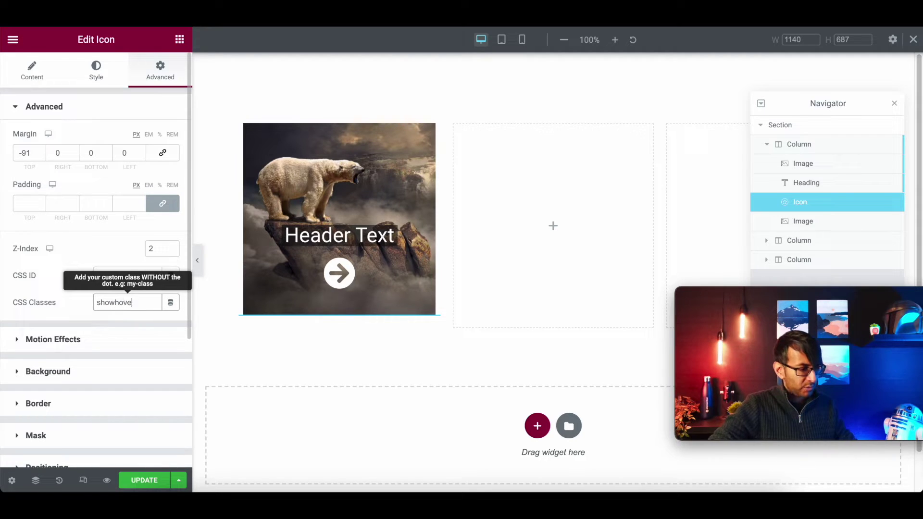
type("r")
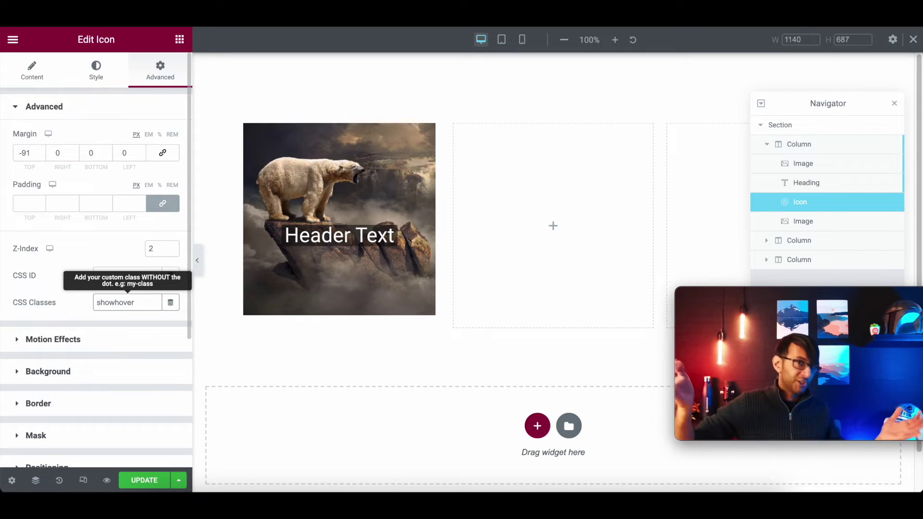
Change the column's custom CSS transition duration to 0.3s
scroll(97, 360, "down", 5)
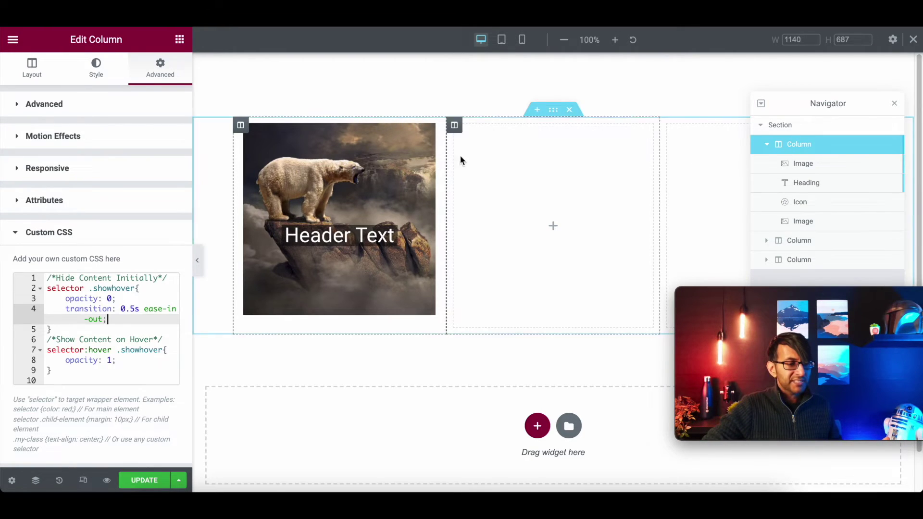
mouse_move(372, 161)
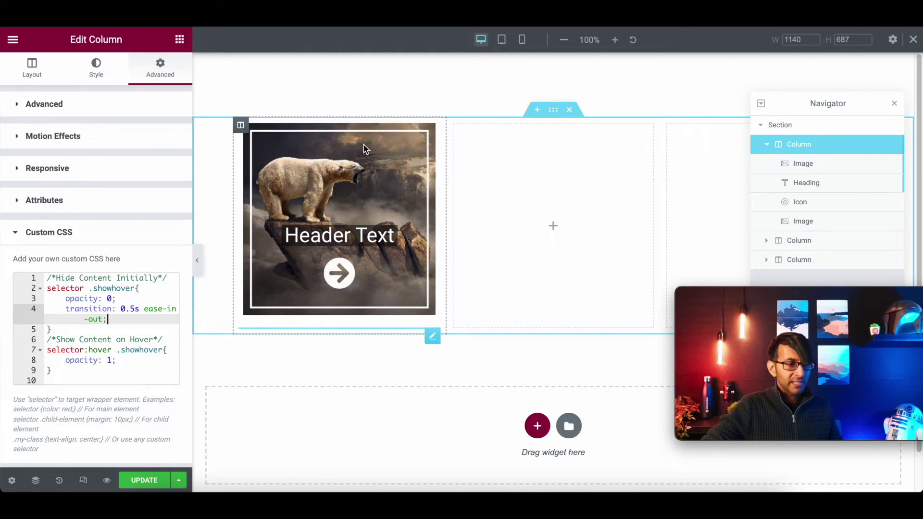
left_click(133, 308)
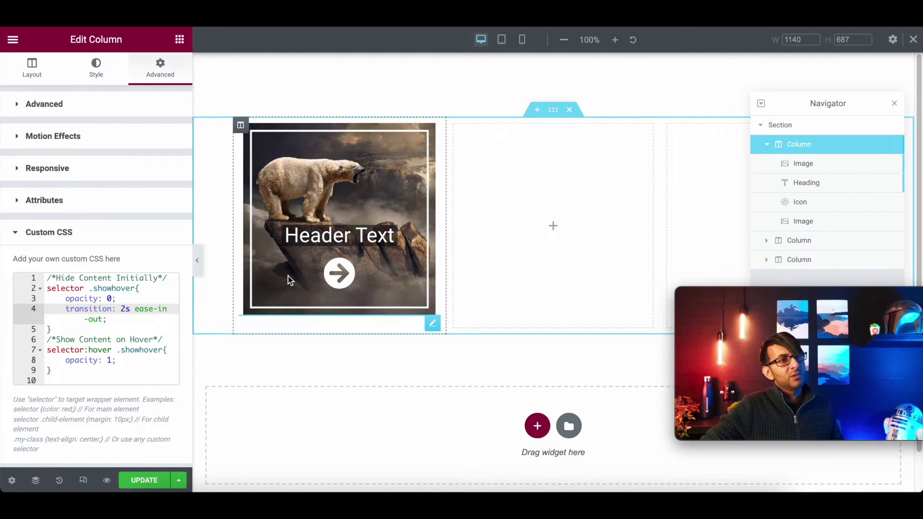
key("BackSpace")
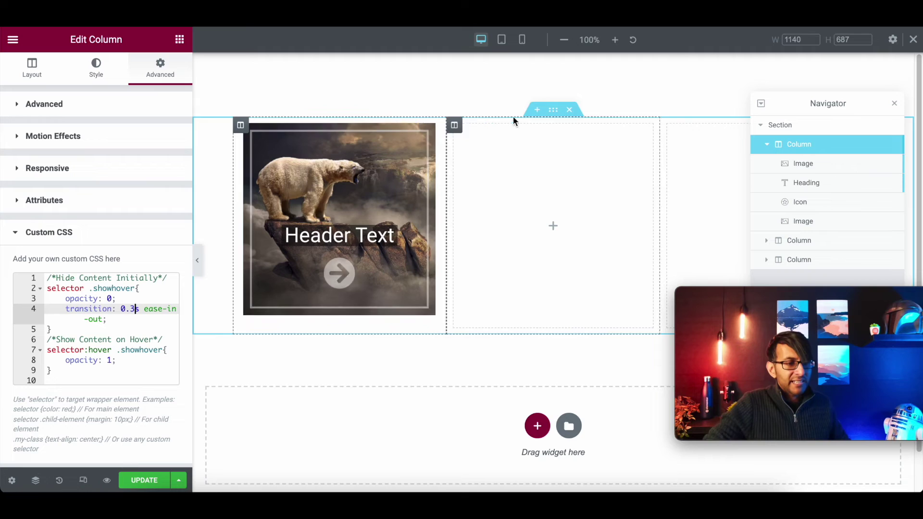
left_click(502, 45)
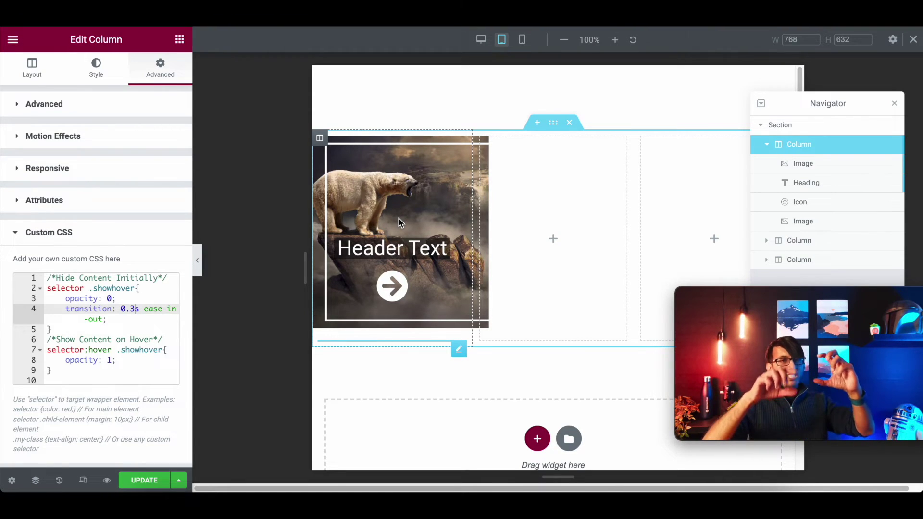
left_click(523, 43)
mouse_move(595, 223)
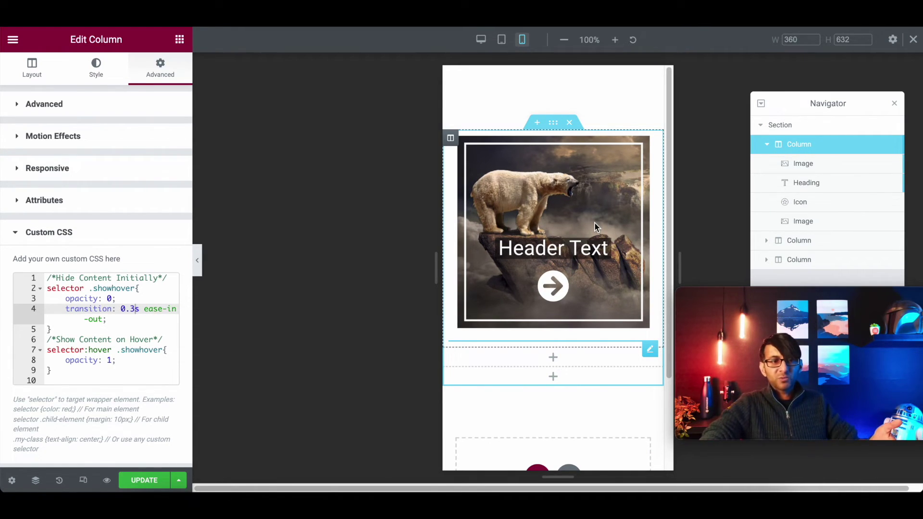
Return to desktop view and delete the two empty columns
left_click(480, 39)
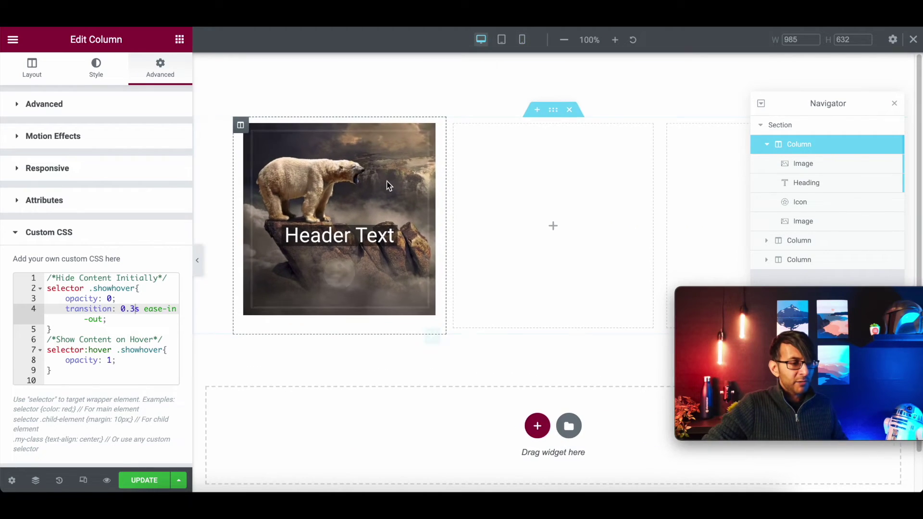
right_click(451, 125)
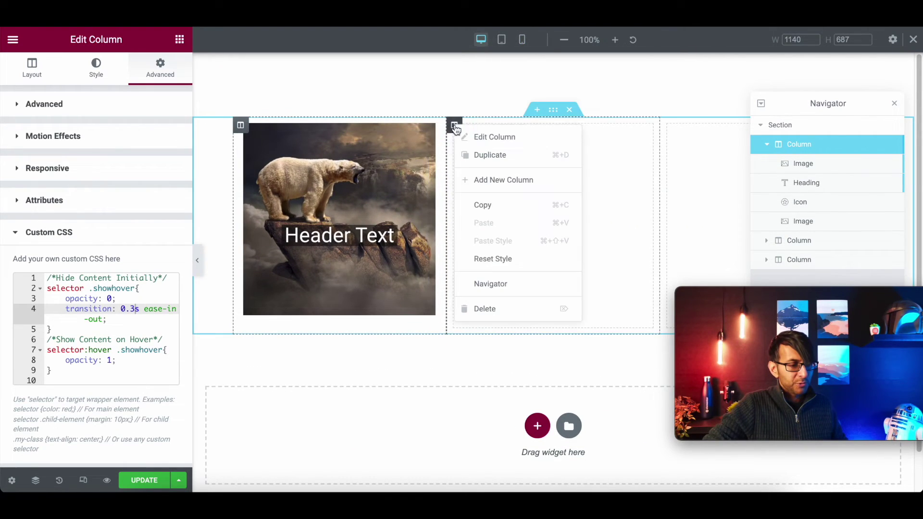
left_click(515, 310)
right_click(559, 126)
left_click(613, 303)
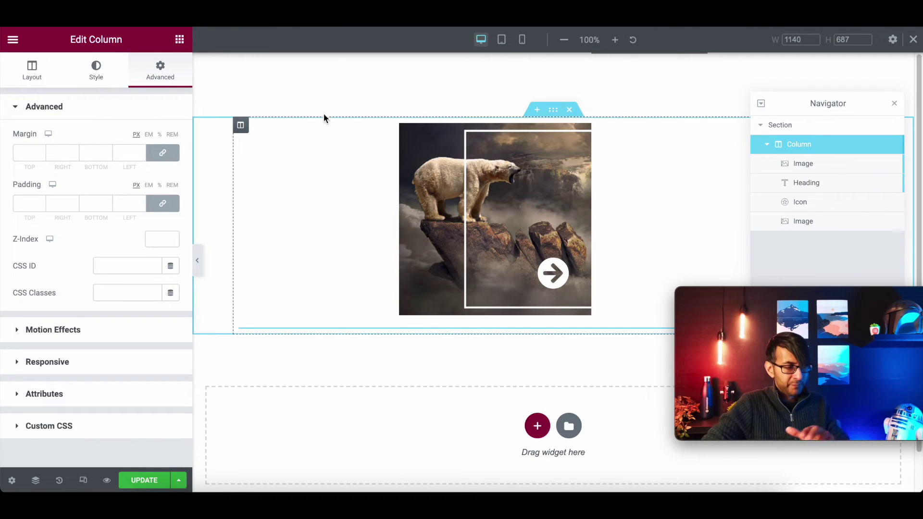
Duplicate the polar bear column twice
right_click(244, 127)
left_click(289, 158)
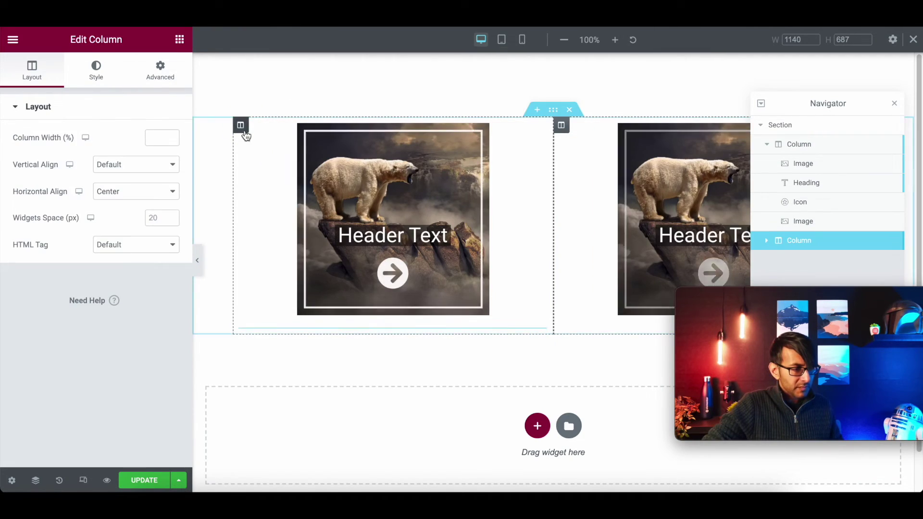
right_click(242, 126)
left_click(294, 157)
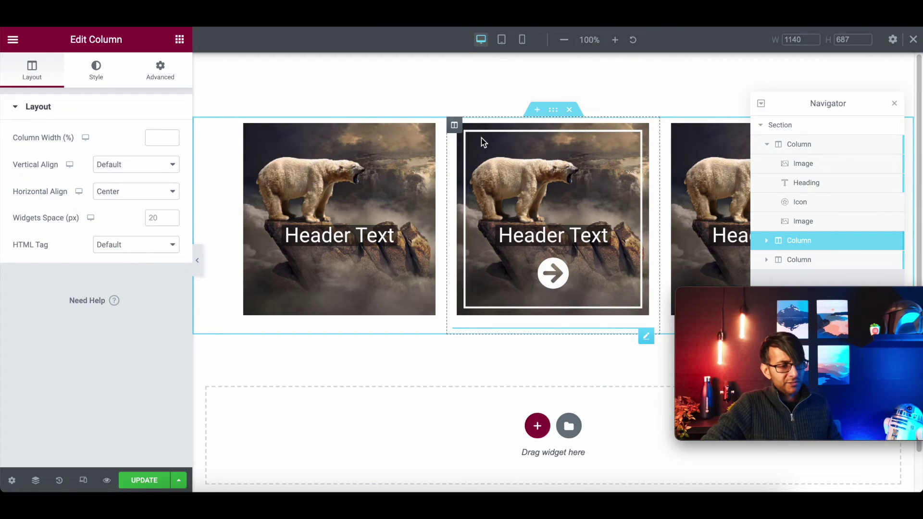
Replace the middle card's image with the stone giants picture
left_click(528, 151)
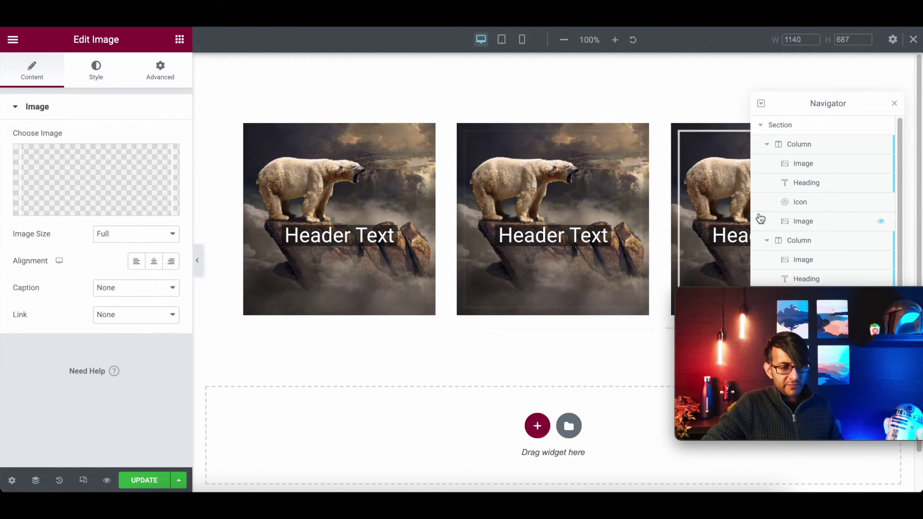
left_click(816, 263)
left_click(32, 152)
left_click(308, 193)
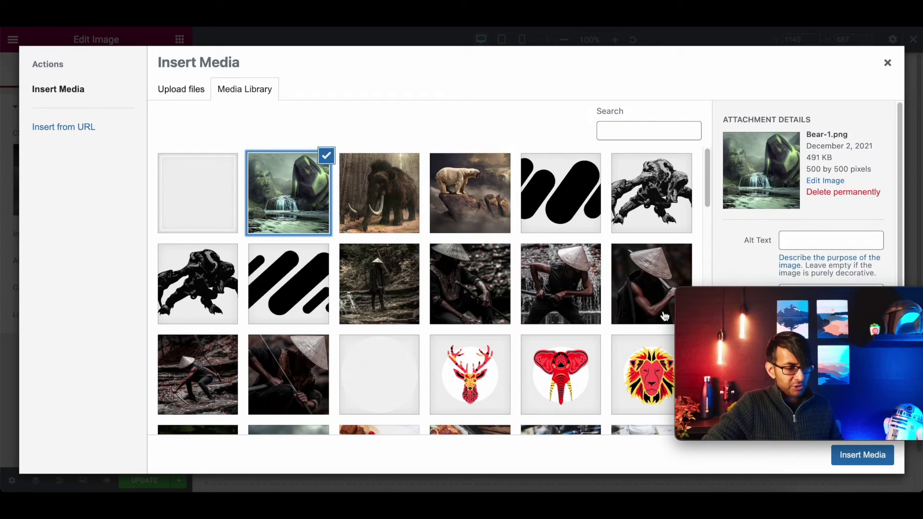
left_click(862, 455)
Replace the third card's image with the mammoth picture
scroll(841, 243, "down", 1)
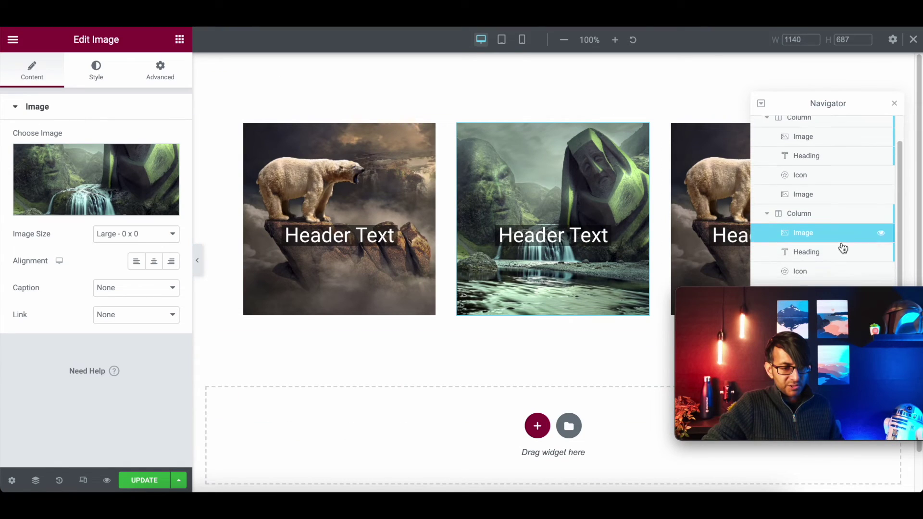
left_click_drag(814, 294, 808, 349)
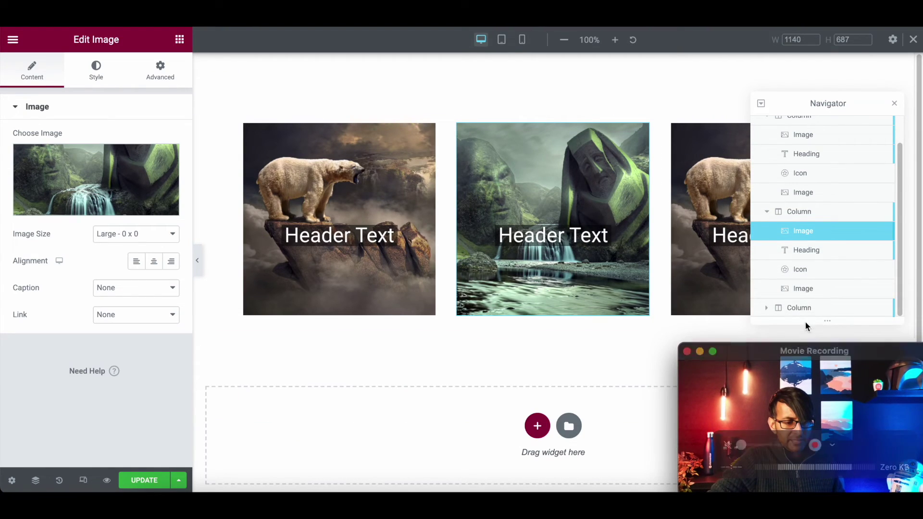
left_click(802, 309)
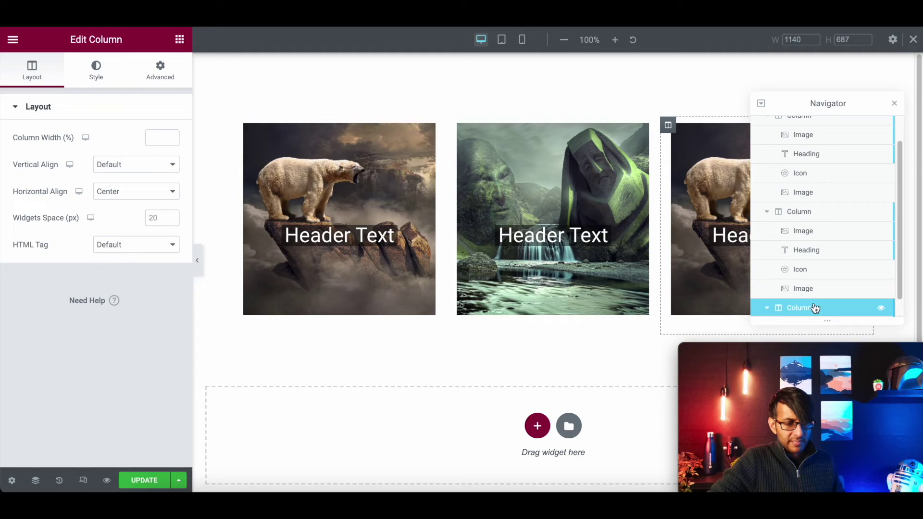
scroll(815, 308, "down", 3)
left_click(810, 252)
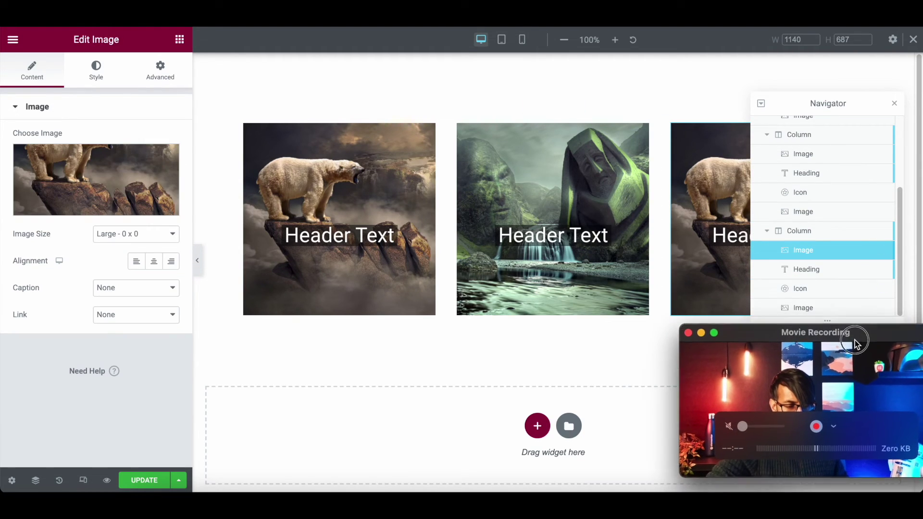
left_click(103, 171)
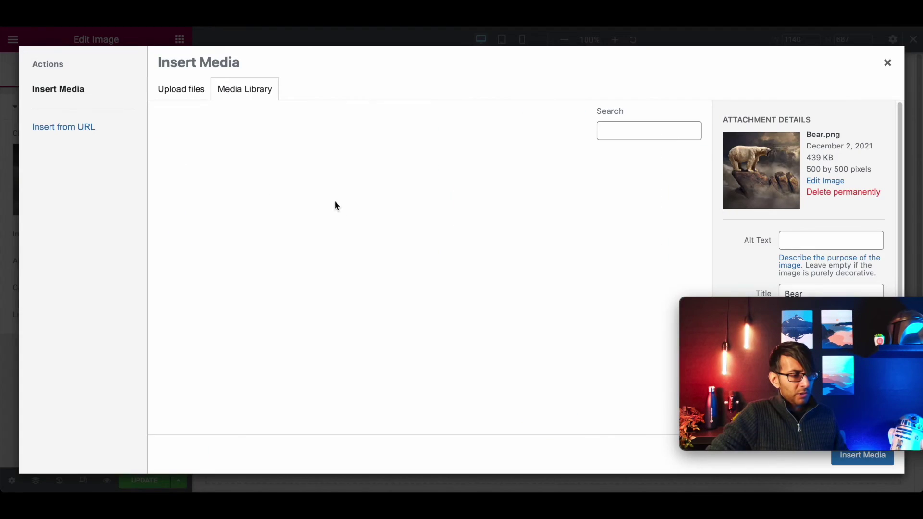
left_click(382, 192)
left_click(864, 457)
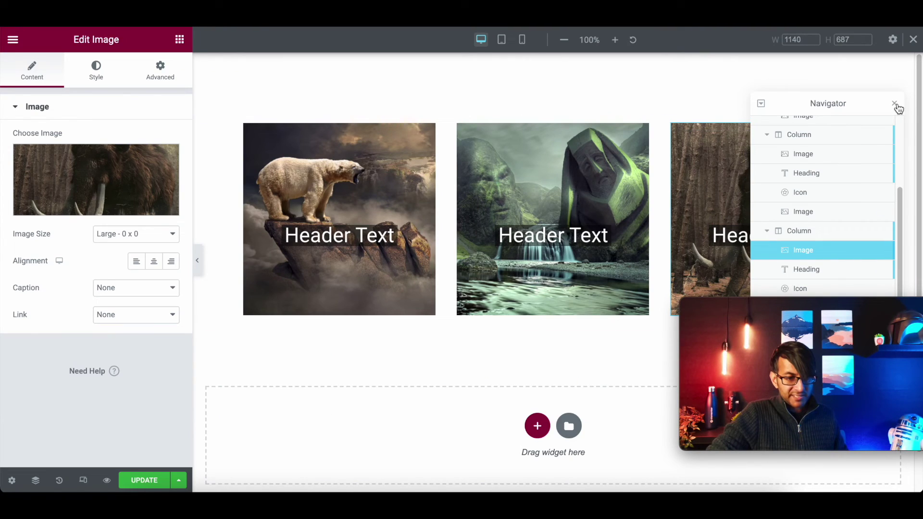
left_click(895, 104)
Check the mobile layout, then save with Update and open Preview Changes
left_click(522, 39)
scroll(583, 242, "down", 1)
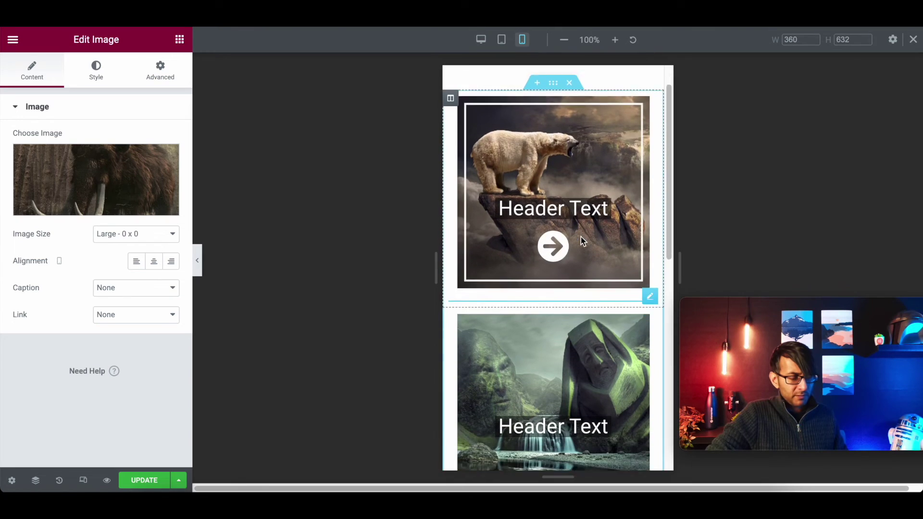
scroll(583, 241, "down", 5)
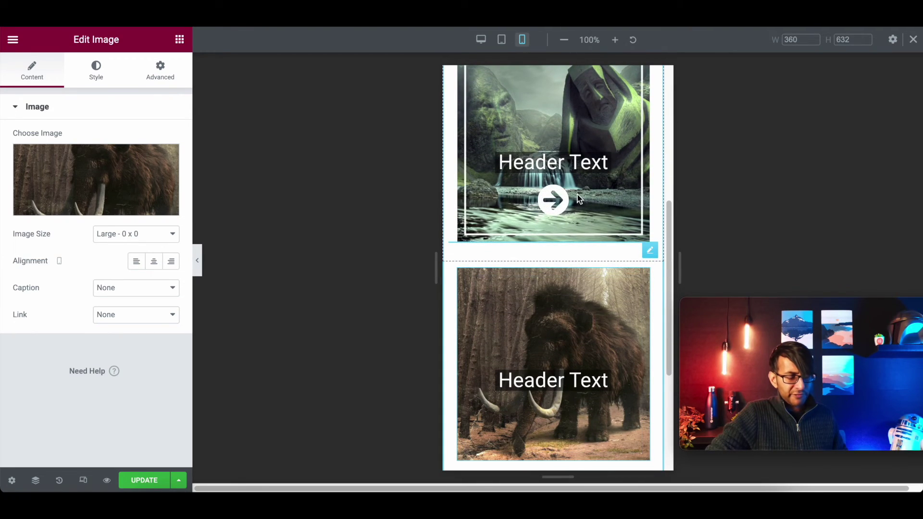
left_click(490, 41)
left_click(146, 481)
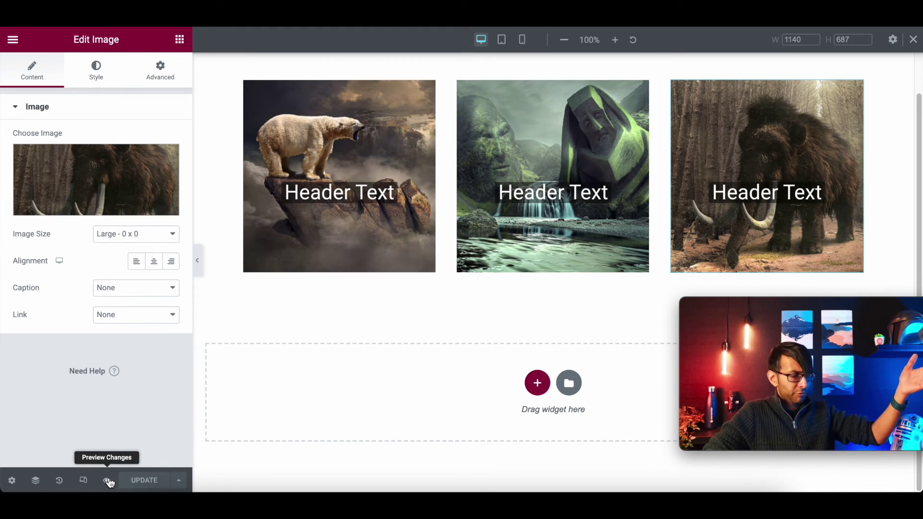
left_click(108, 480)
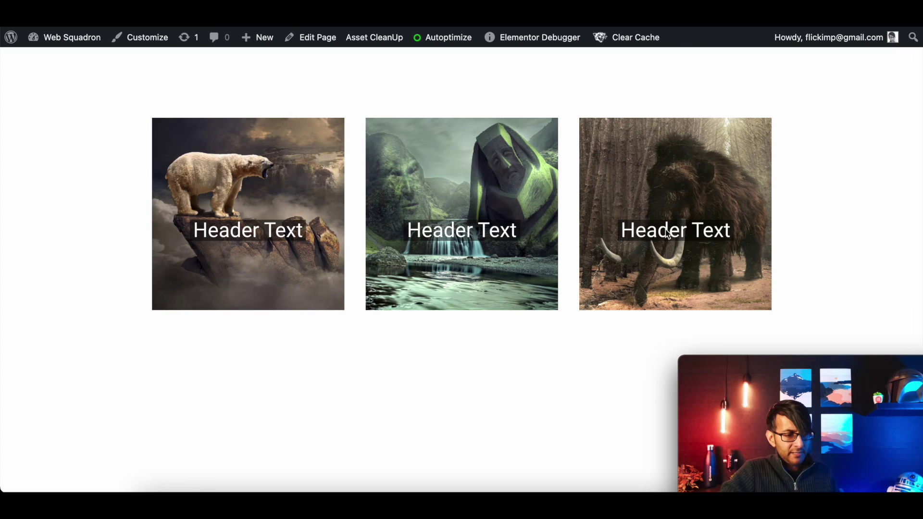
Test the polar bear and stone giants cards to confirm the frame and arrow fade in
mouse_move(248, 280)
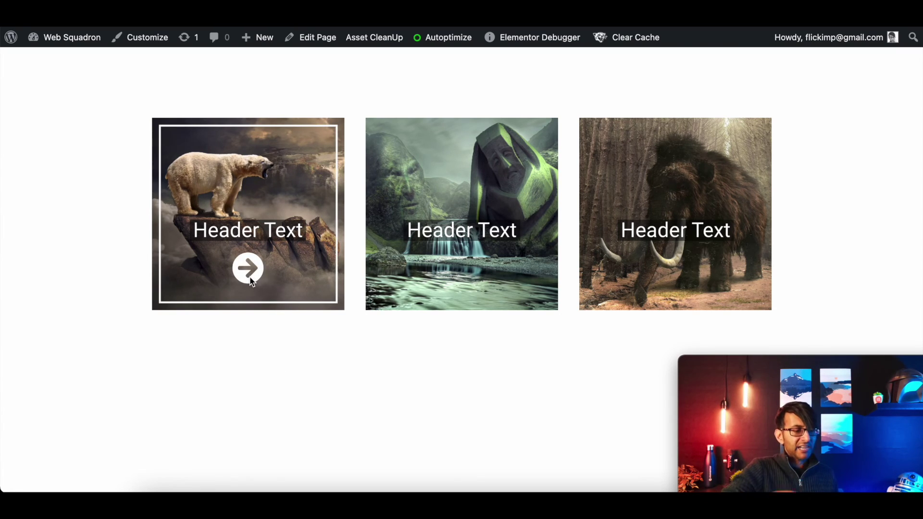
mouse_move(458, 272)
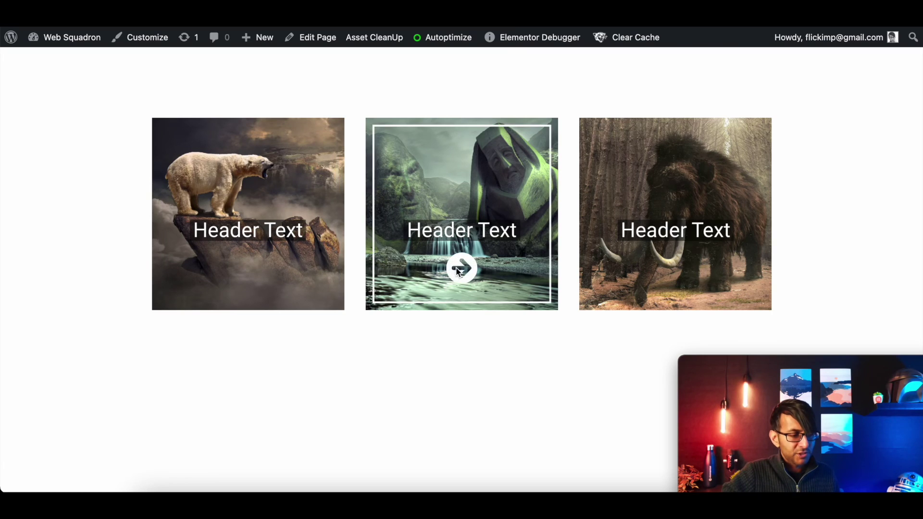
mouse_move(260, 264)
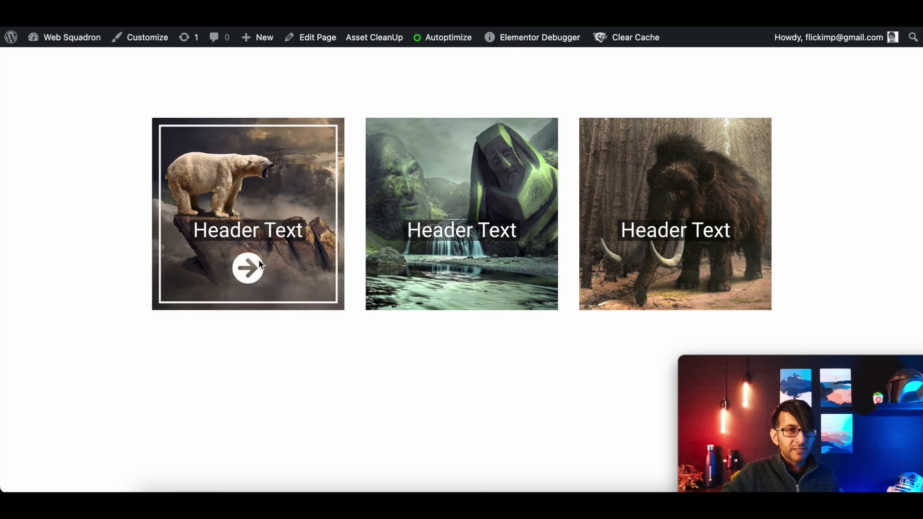